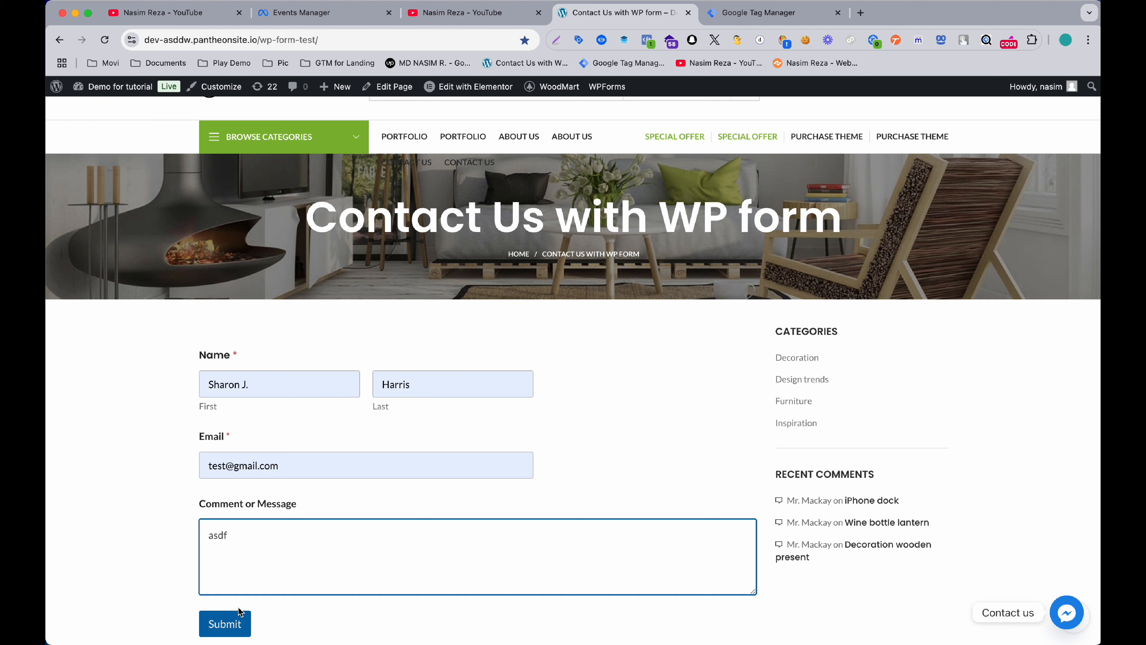
Submit the completed contact form and review the page it returns.
{"action": "left_click", "coordinate": [238, 622]}
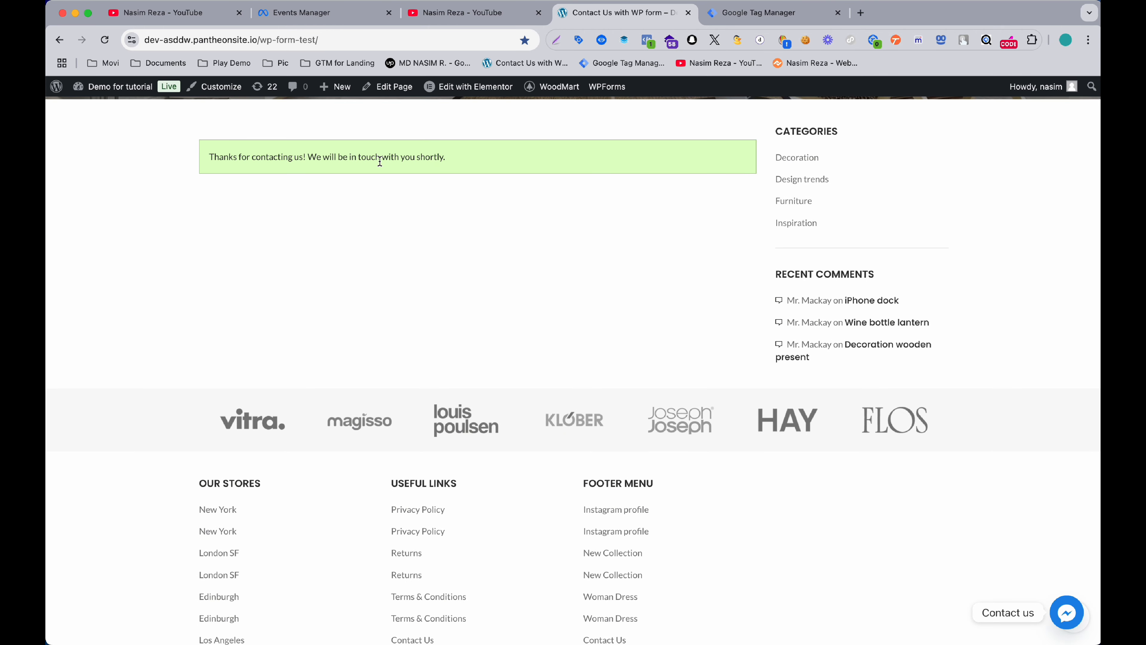
{"action": "scroll", "coordinate": [380, 162], "scroll_direction": "up", "scroll_amount": 5}
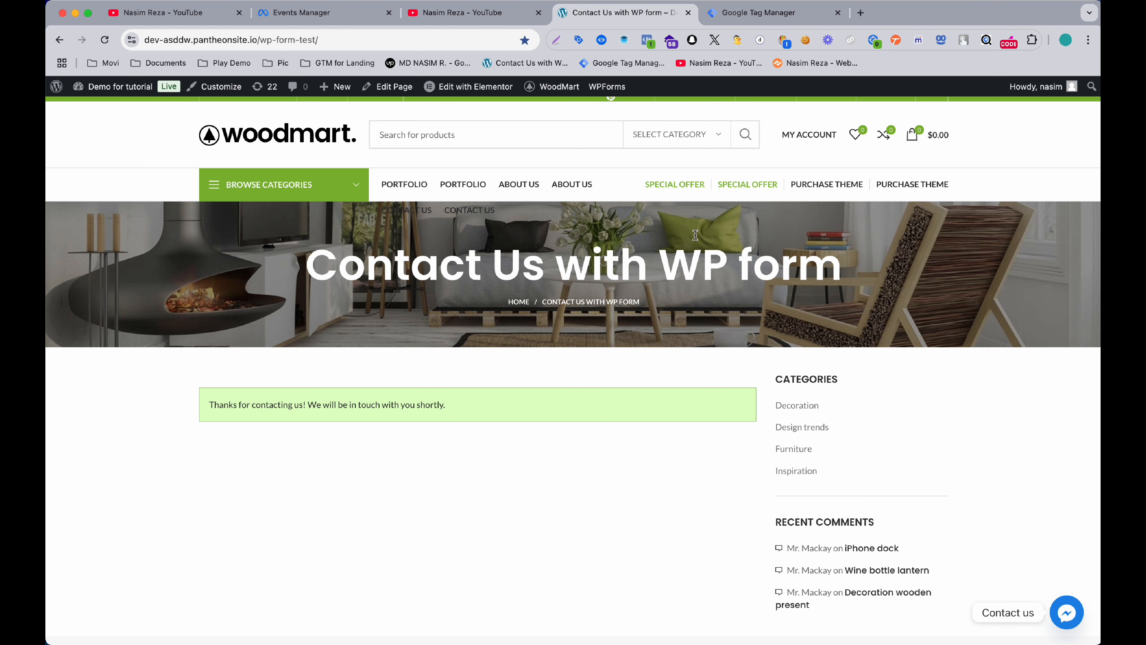
Switch to Google Tag Manager, copy the container's head installation snippet, and close the install instructions.
{"action": "left_click", "coordinate": [740, 15]}
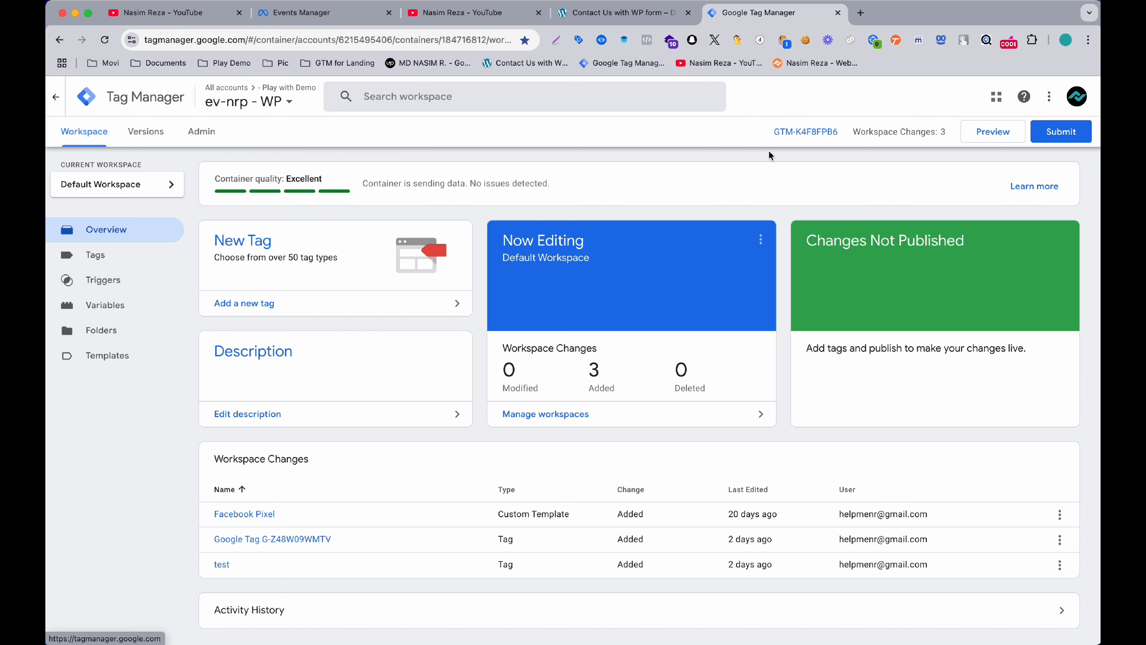
{"action": "left_click", "coordinate": [808, 133]}
{"action": "left_click", "coordinate": [772, 248]}
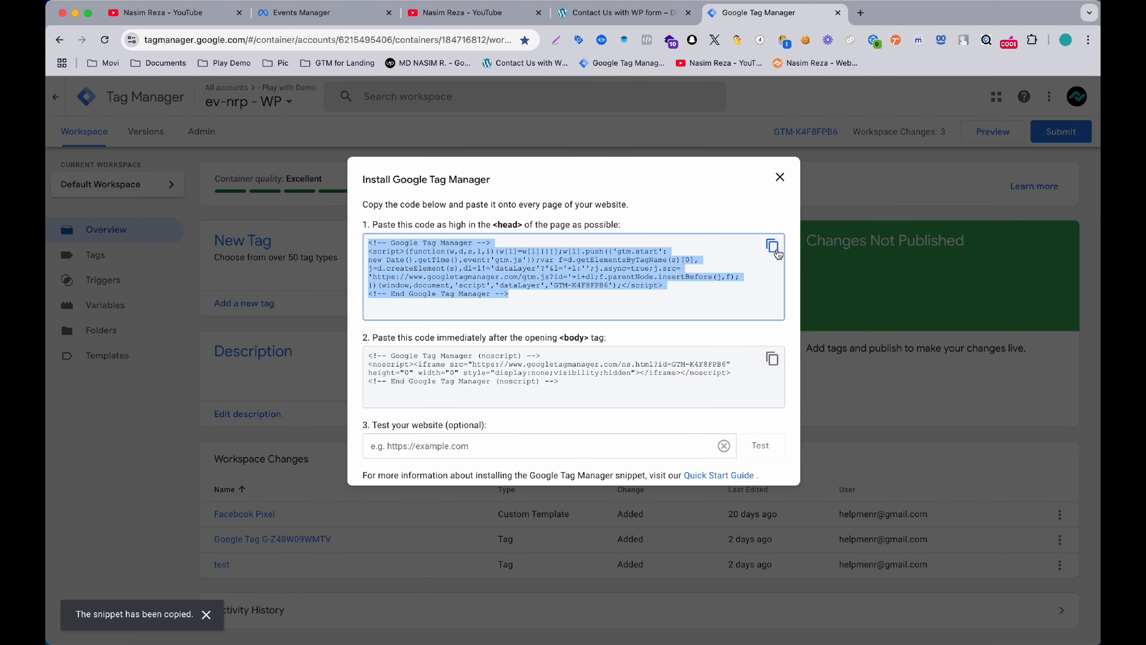
{"action": "left_click", "coordinate": [504, 297]}
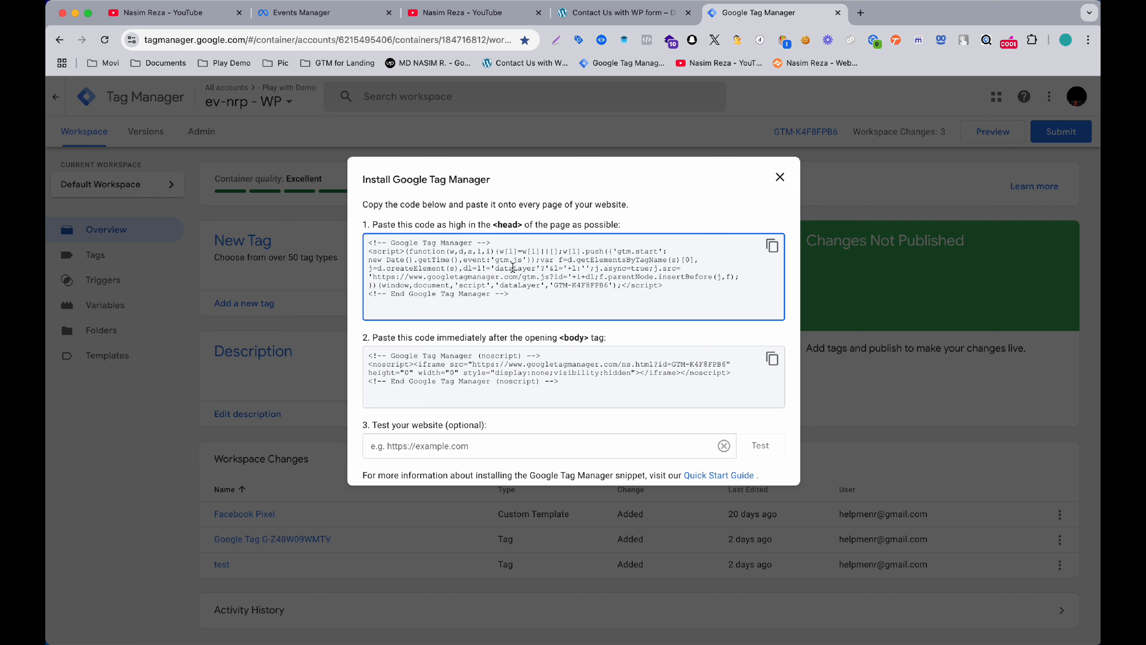
{"action": "left_click", "coordinate": [780, 177]}
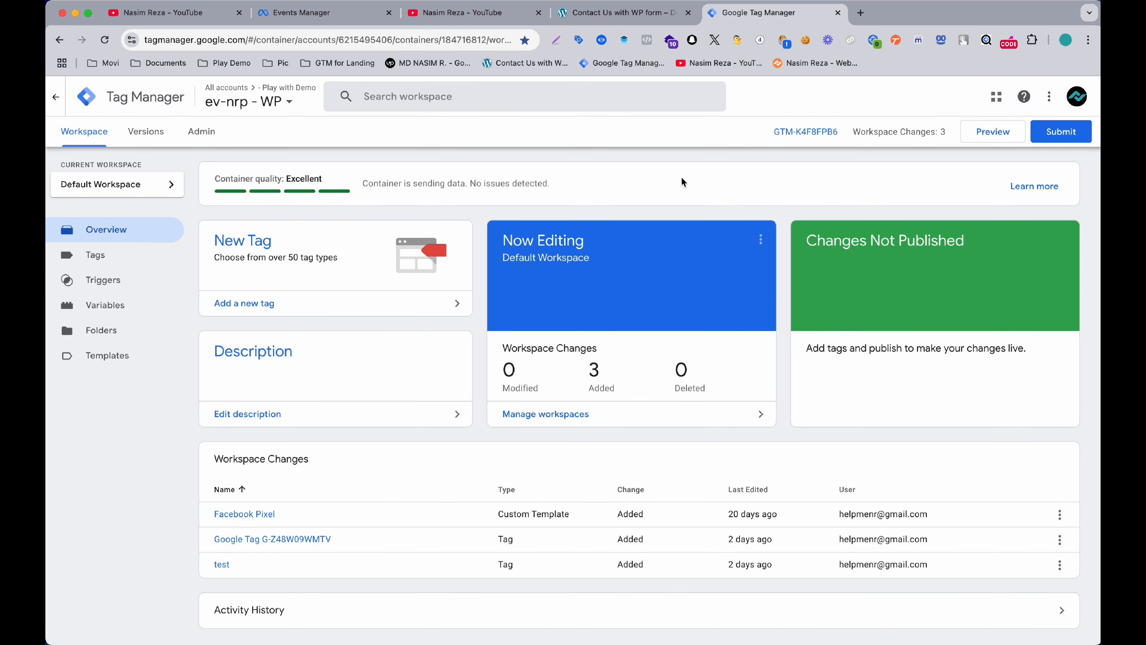
Start the container's preview mode and connect Tag Assistant to the contact form page's URL, dev-asddw.pantheonsite.io/wp-form-test/.
{"action": "left_click", "coordinate": [993, 138]}
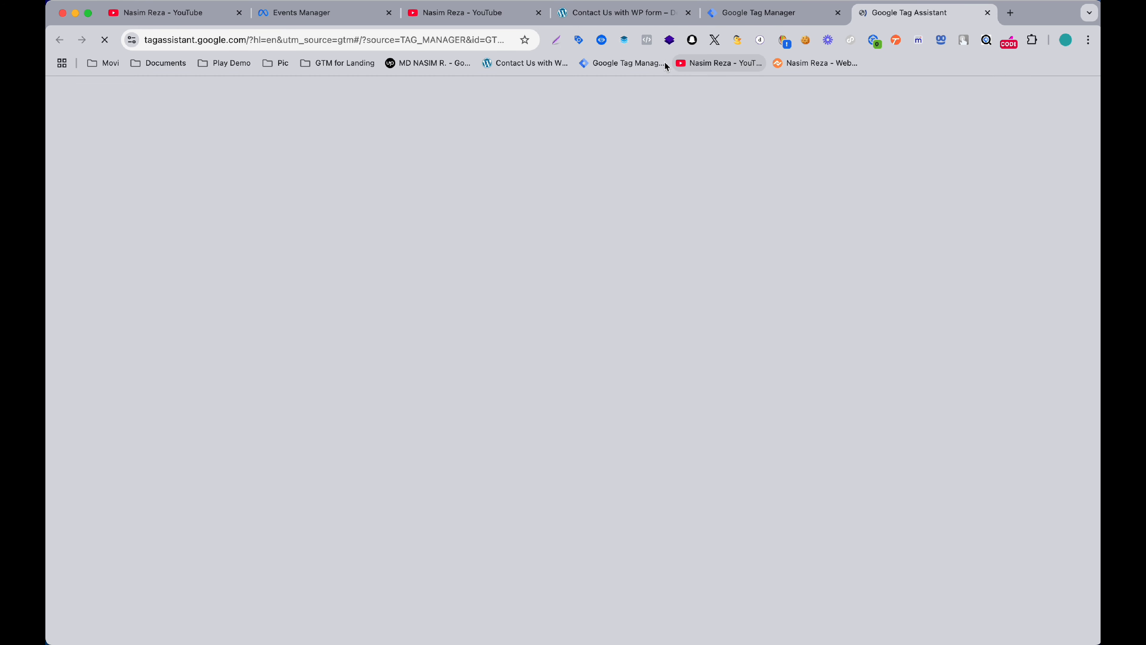
{"action": "left_click", "coordinate": [623, 12]}
{"action": "left_click", "coordinate": [346, 47]}
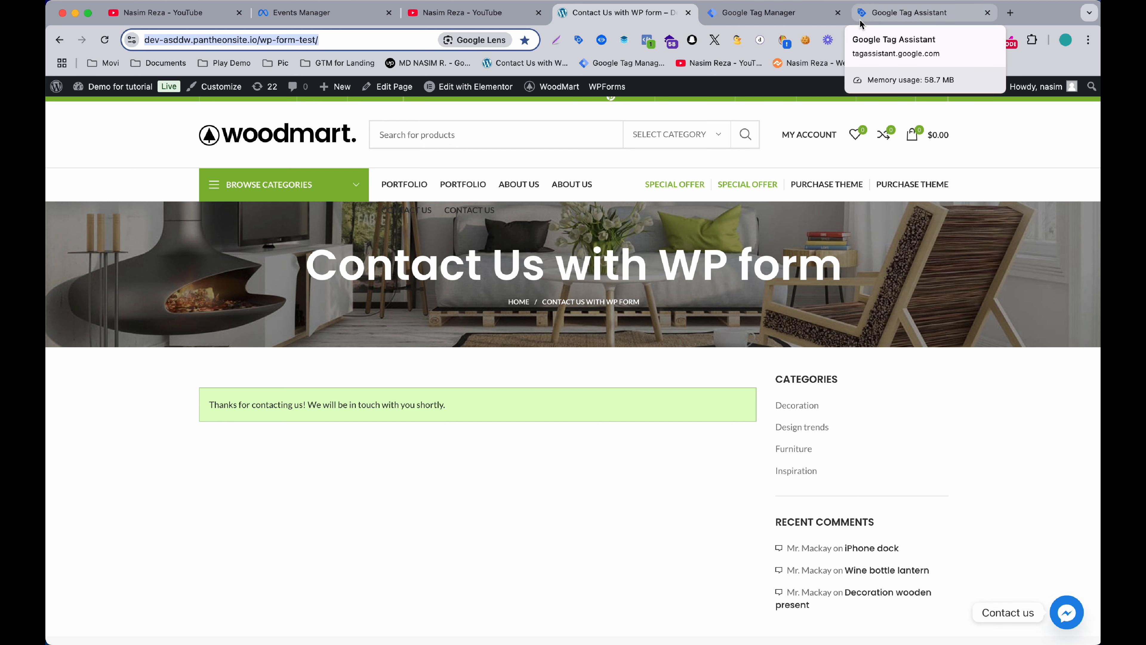
{"action": "left_click", "coordinate": [890, 19]}
{"action": "triple_click", "coordinate": [547, 339]}
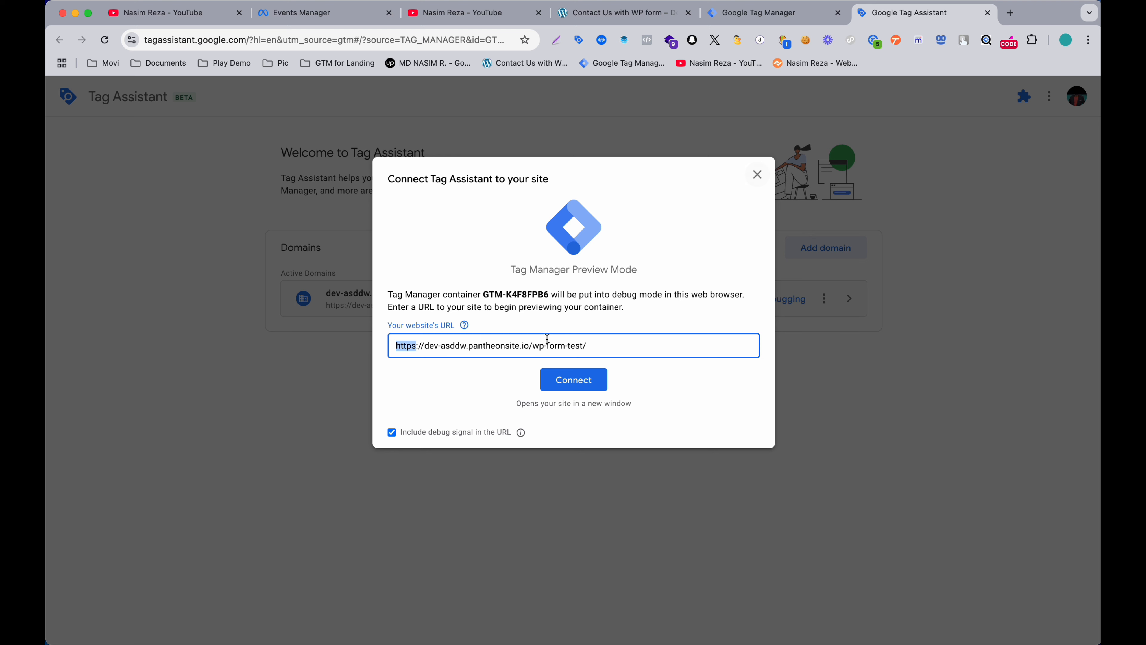
{"action": "key", "text": "super+v"}
{"action": "left_click", "coordinate": [592, 387]}
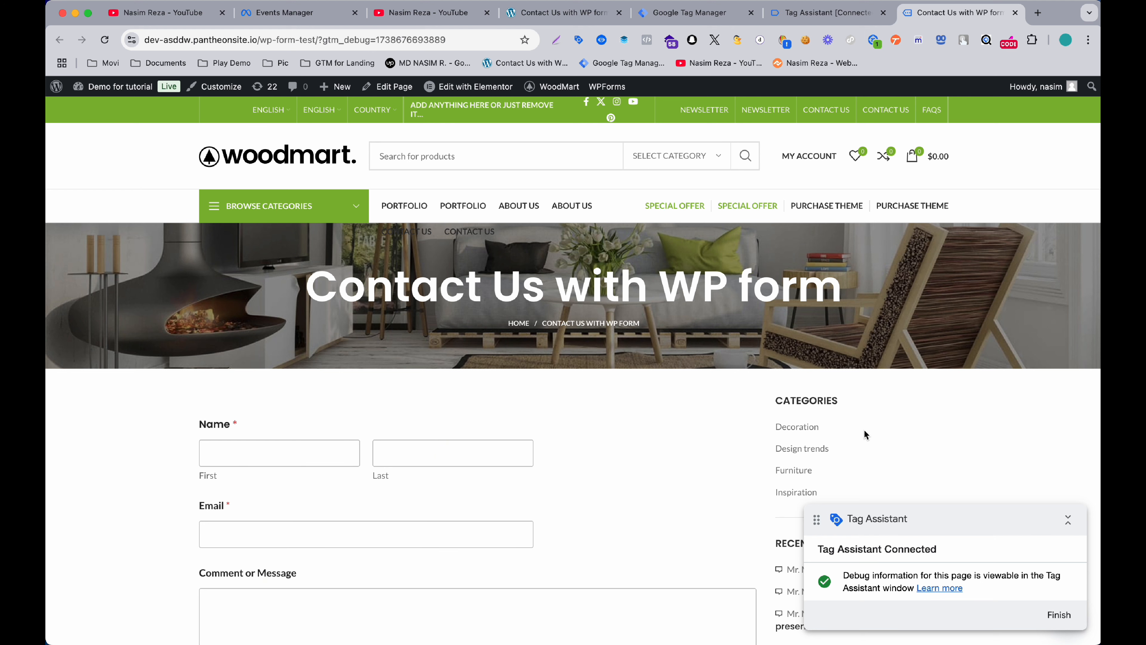
{"action": "left_click", "coordinate": [820, 14]}
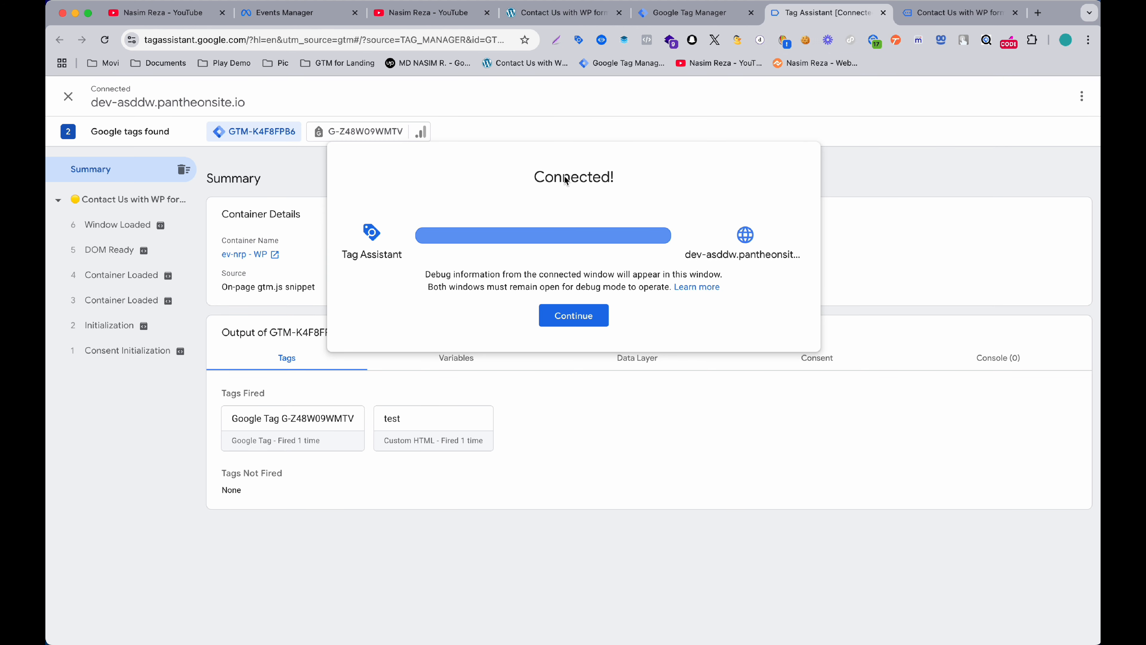
{"action": "left_click", "coordinate": [568, 317]}
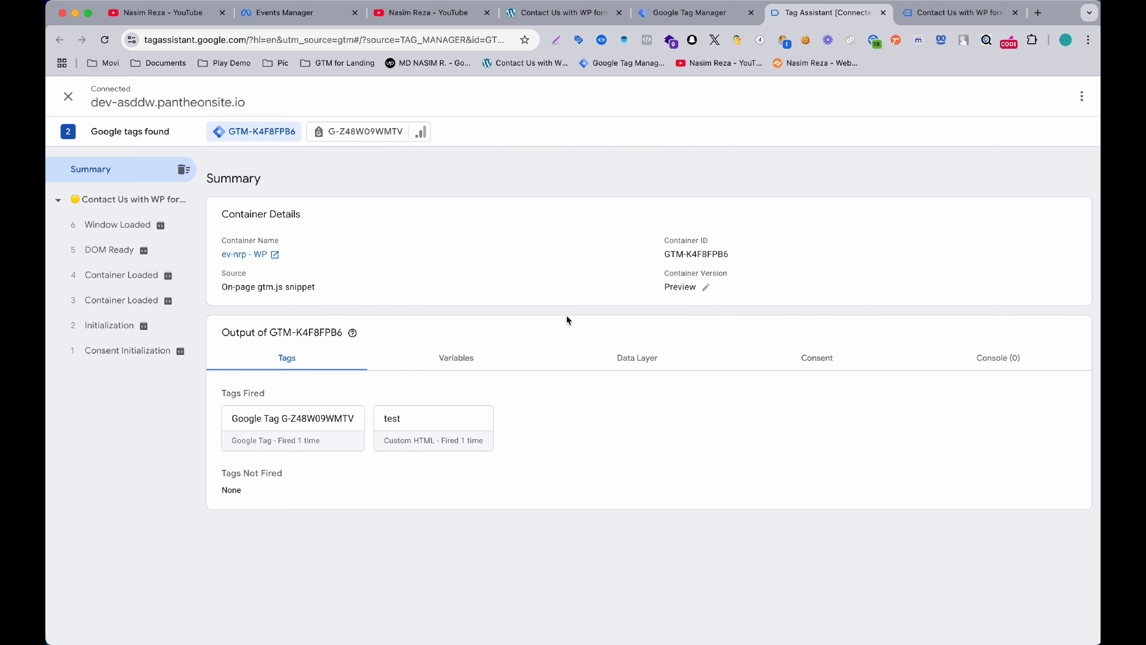
On the debug page, autofill the contact form's name and email, enter "adf" as the message, and submit it.
{"action": "left_click", "coordinate": [923, 18]}
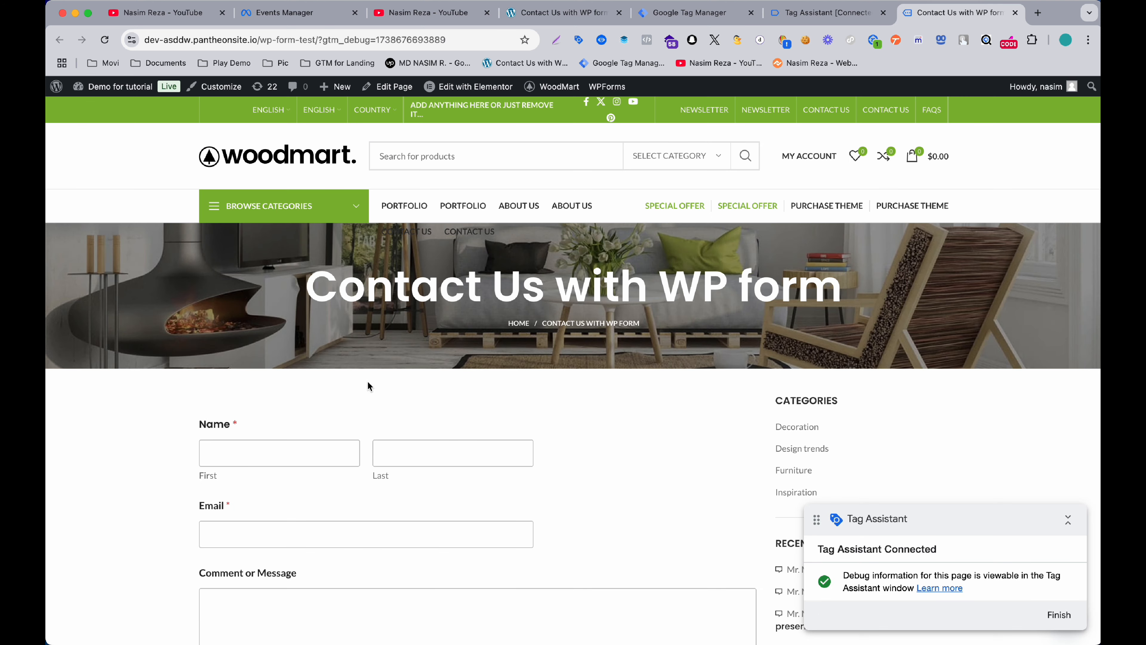
{"action": "left_click", "coordinate": [296, 451]}
{"action": "left_click", "coordinate": [302, 488]}
{"action": "scroll", "coordinate": [302, 489], "scroll_direction": "down", "scroll_amount": 3}
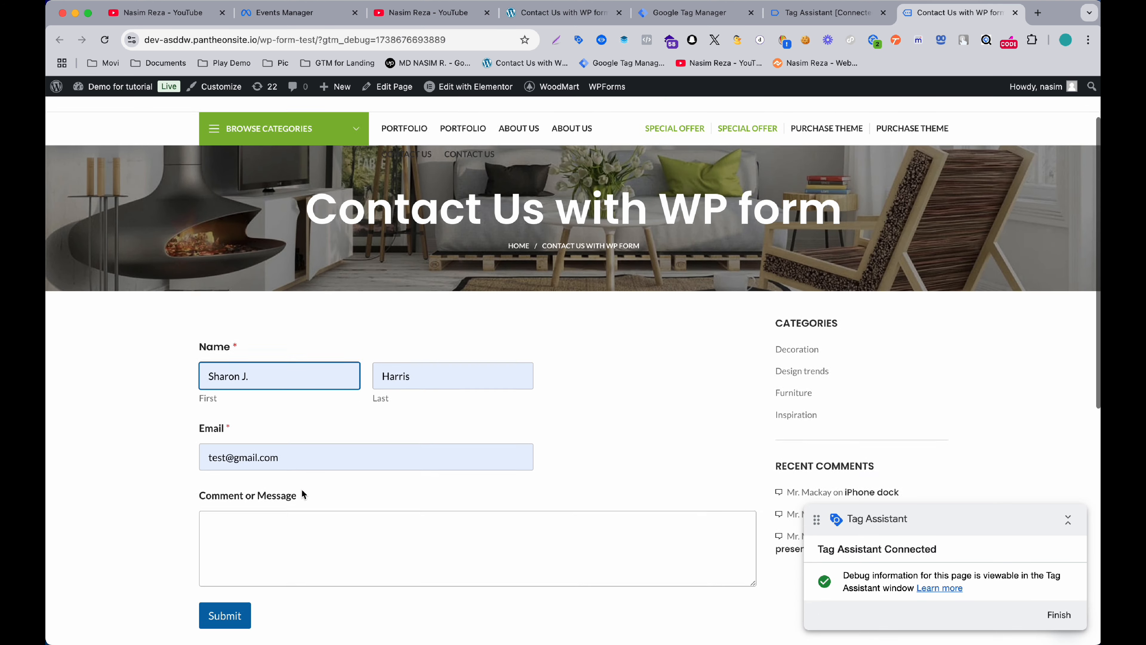
{"action": "left_click", "coordinate": [296, 515]}
{"action": "type", "text": "adf"}
{"action": "scroll", "coordinate": [253, 497], "scroll_direction": "down", "scroll_amount": 3}
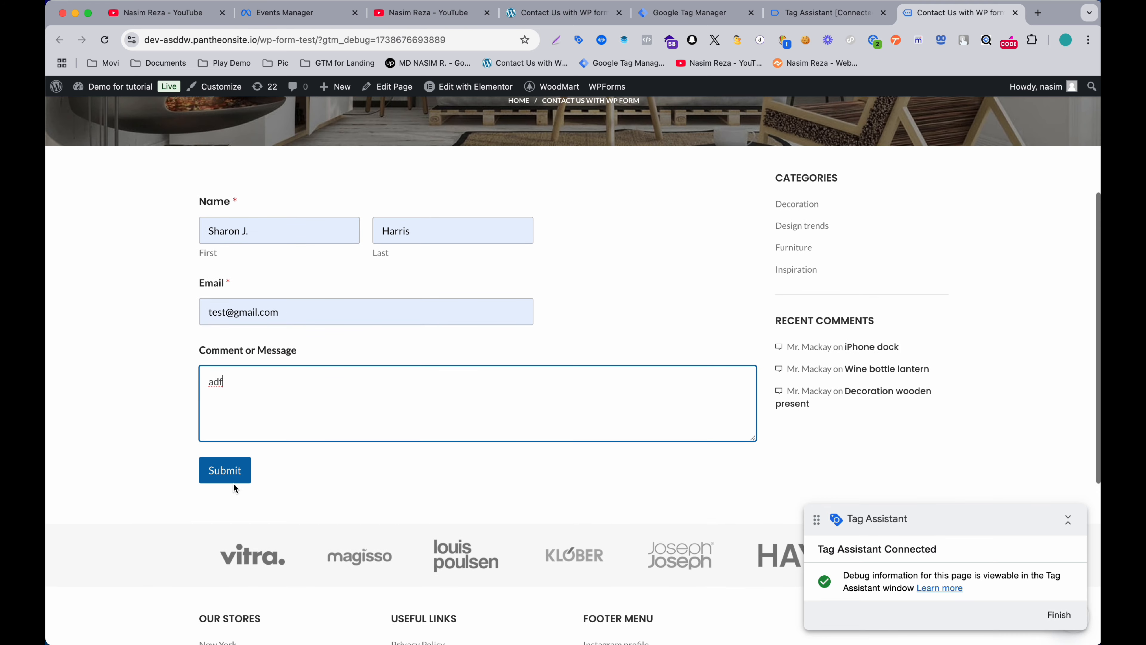
{"action": "left_click", "coordinate": [233, 481]}
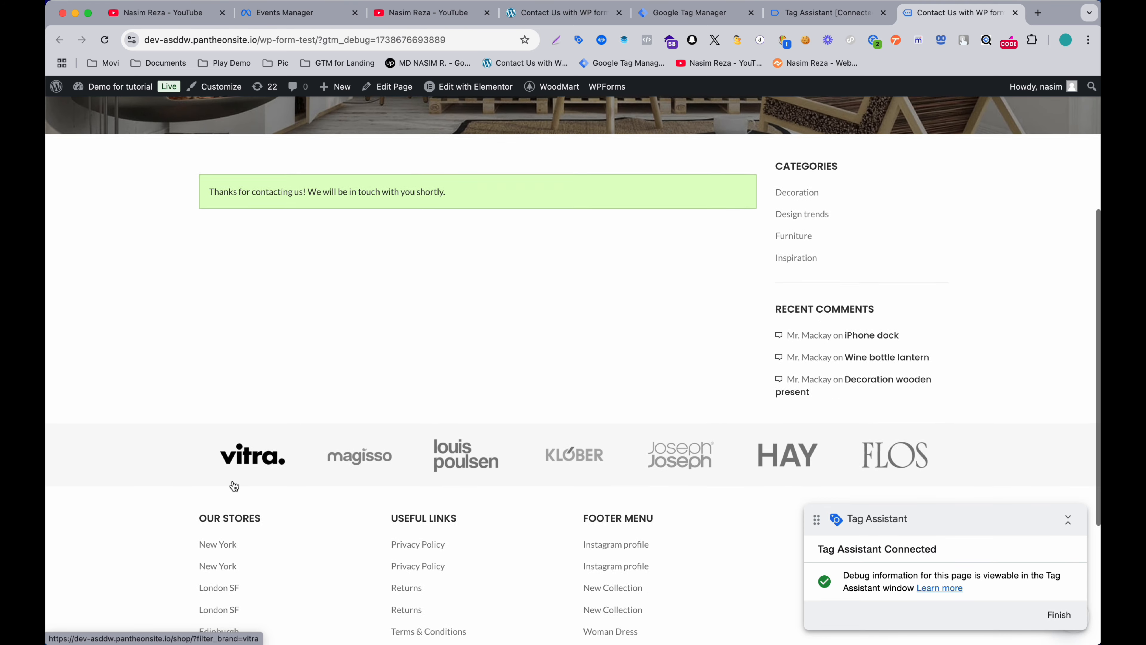
Examine the wpFormSubmit event in Tag Assistant.
{"action": "left_click", "coordinate": [834, 22]}
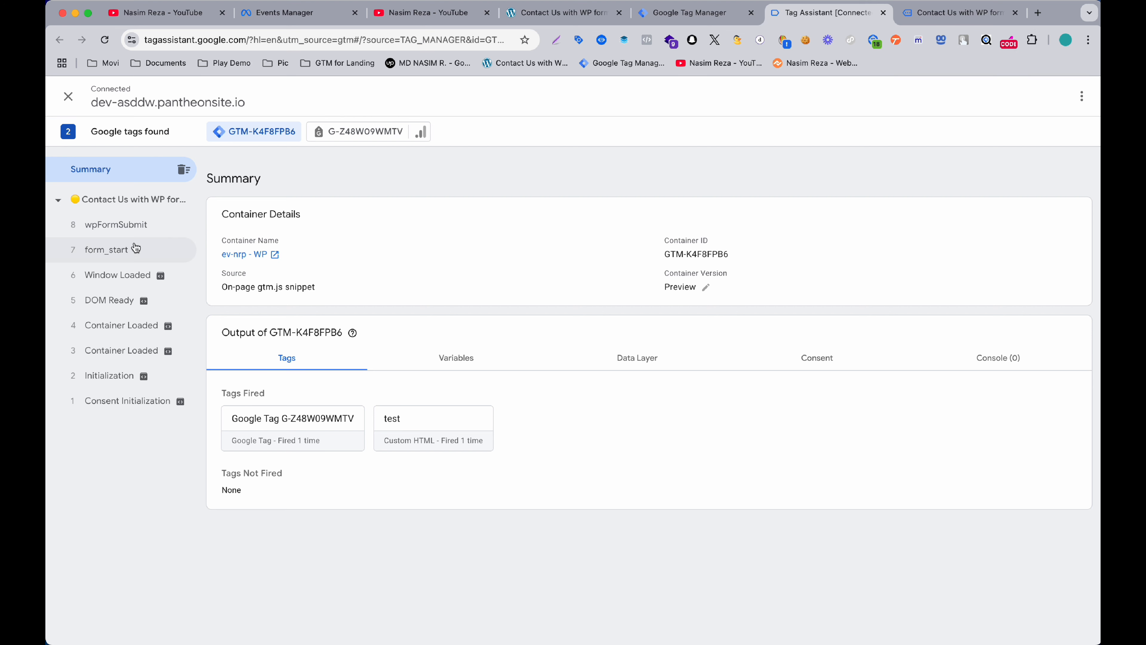
{"action": "left_click", "coordinate": [127, 224]}
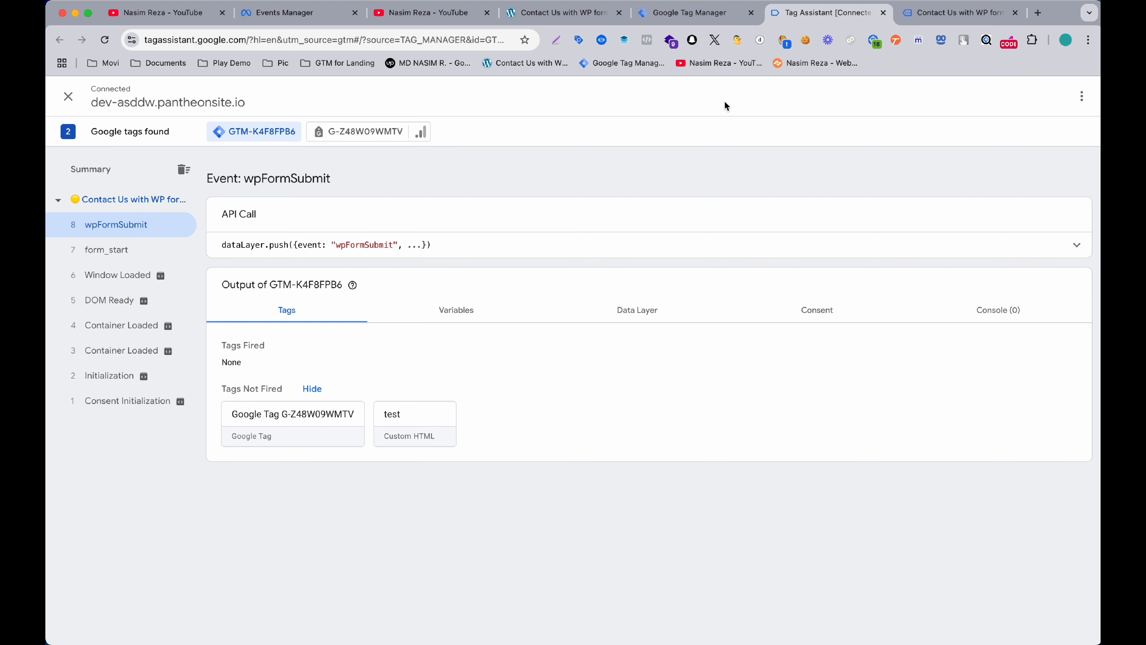
Check the contact form page for an installed pixel with Meta Pixel Helper.
{"action": "left_click", "coordinate": [944, 10]}
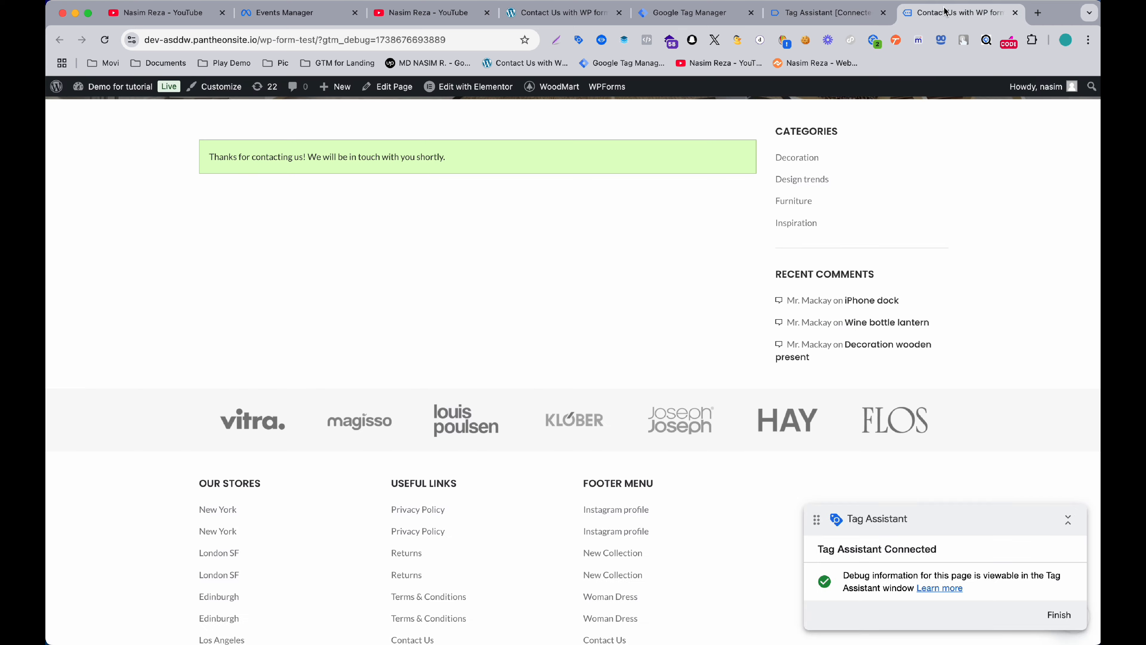
{"action": "scroll", "coordinate": [469, 268], "scroll_direction": "up", "scroll_amount": 6}
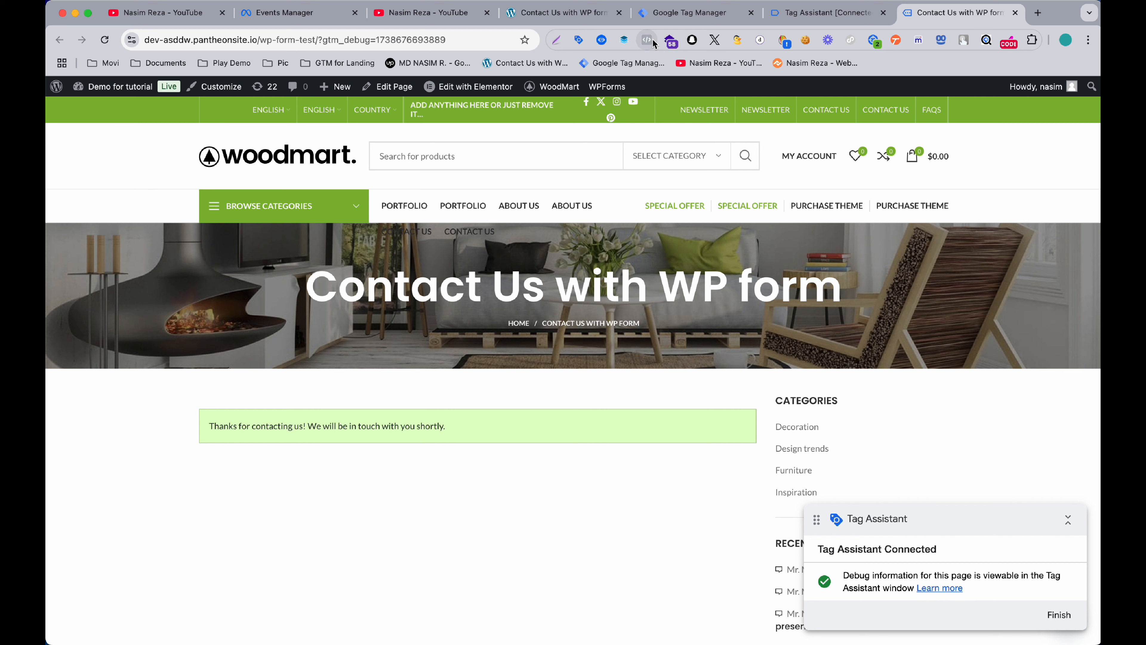
{"action": "left_click", "coordinate": [653, 39]}
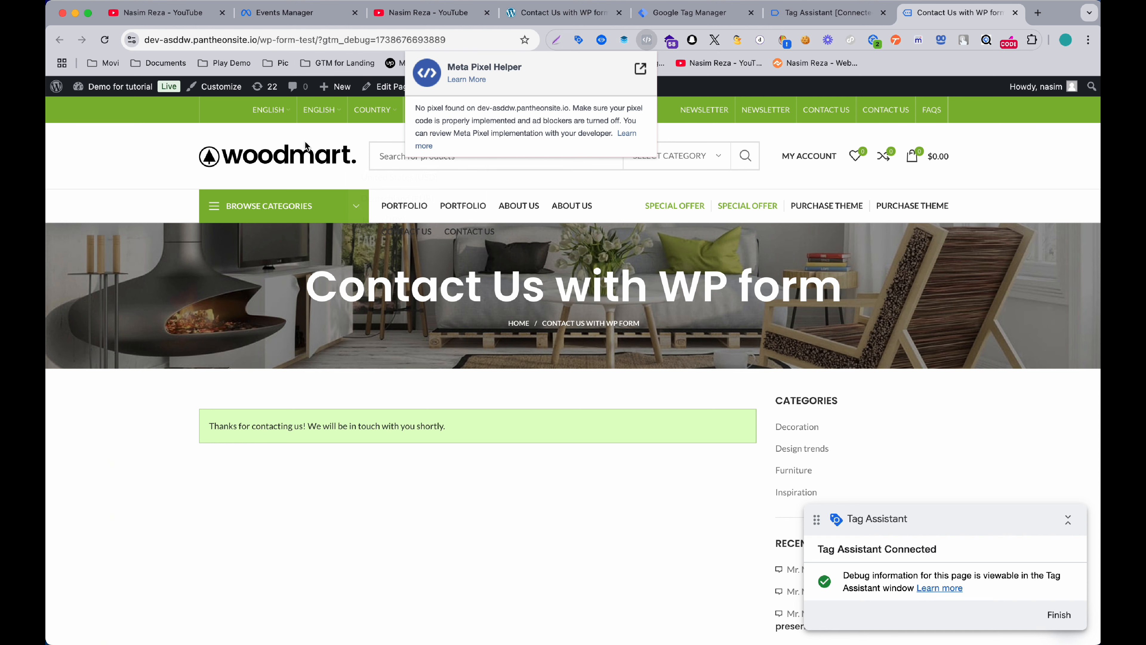
Copy the dataset ID of the "new pixel id" data source in Meta Events Manager.
{"action": "left_click", "coordinate": [309, 18]}
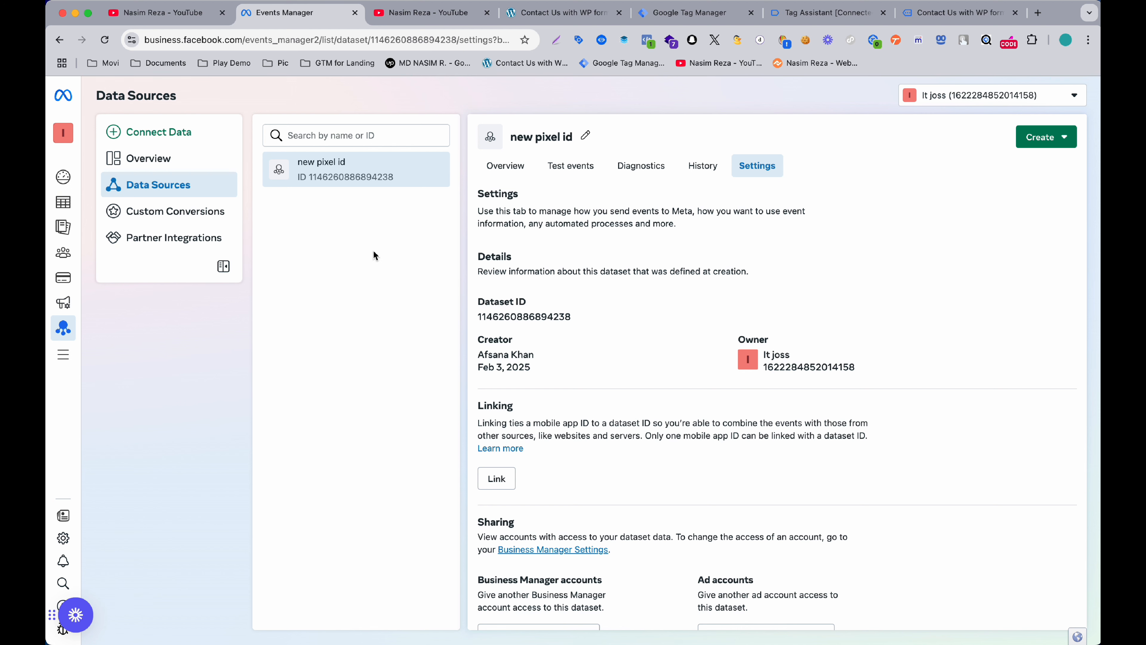
{"action": "left_click", "coordinate": [501, 319]}
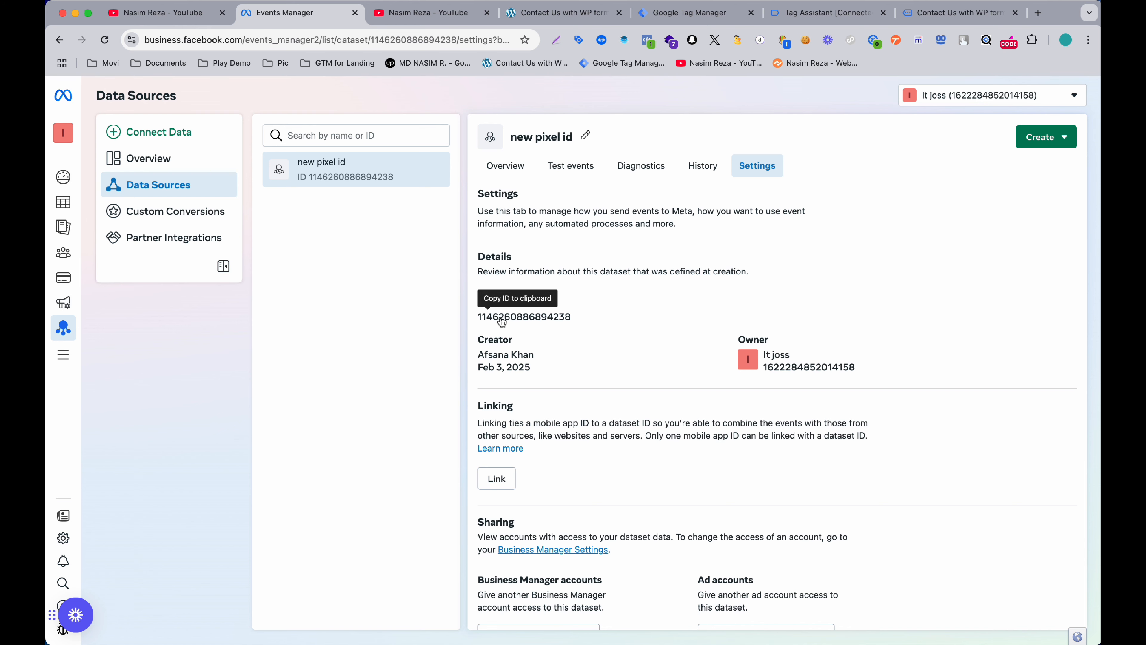
In Google Tag Manager, create a new tag using the Facebook Pixel template by facebookarchive.
{"action": "left_click", "coordinate": [715, 25]}
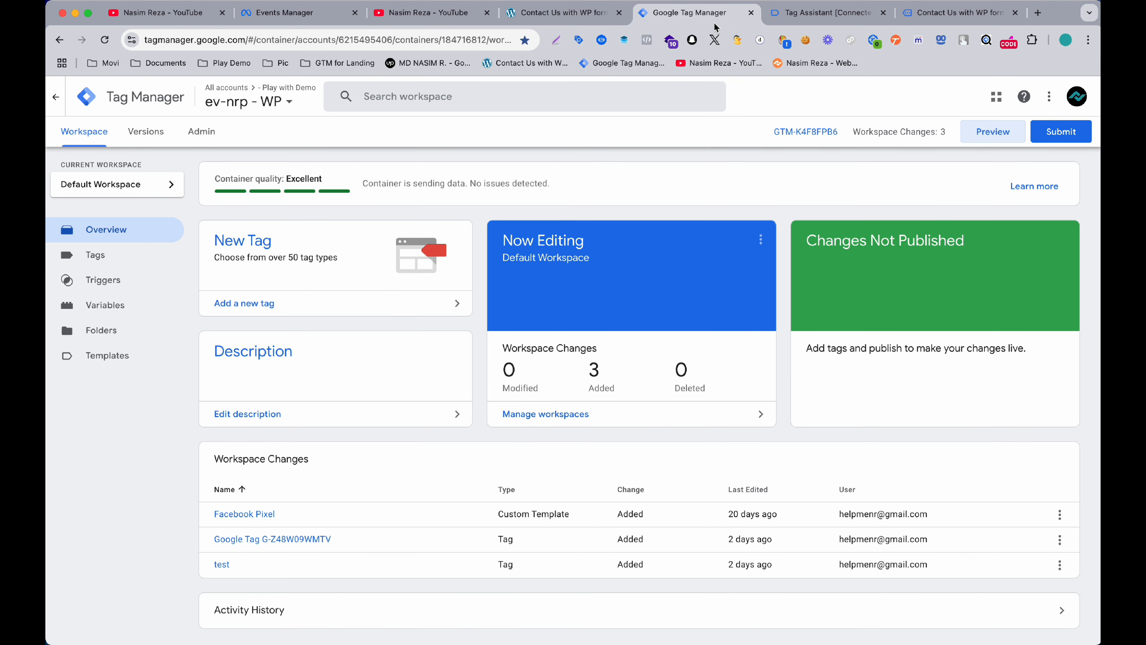
{"action": "left_click", "coordinate": [129, 256]}
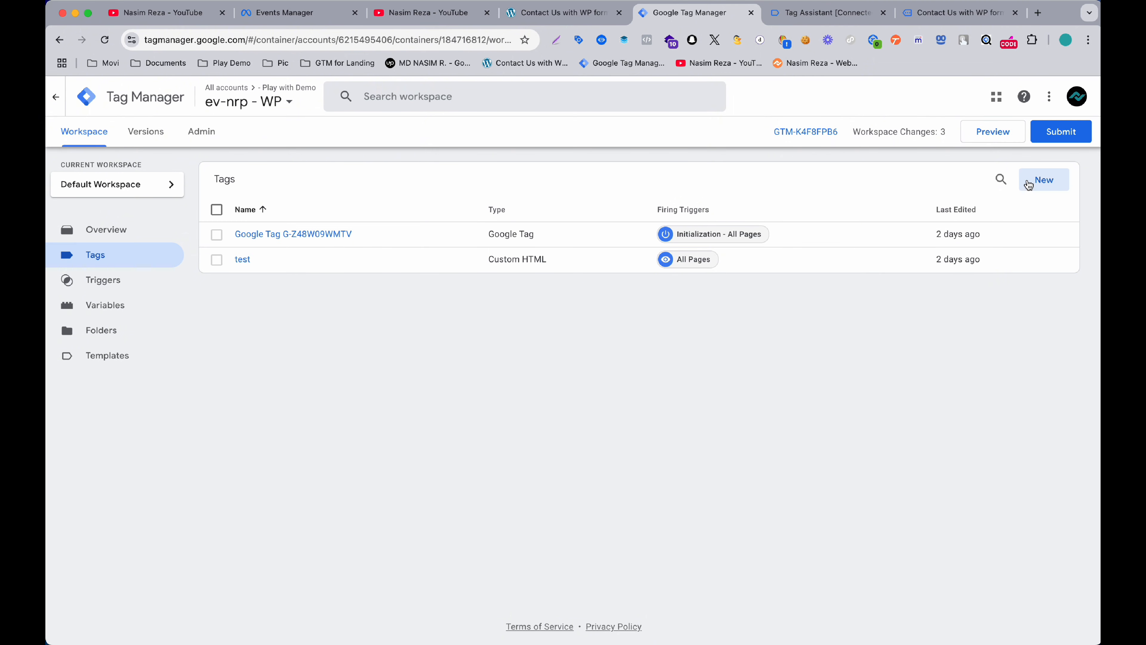
{"action": "left_click", "coordinate": [1028, 185]}
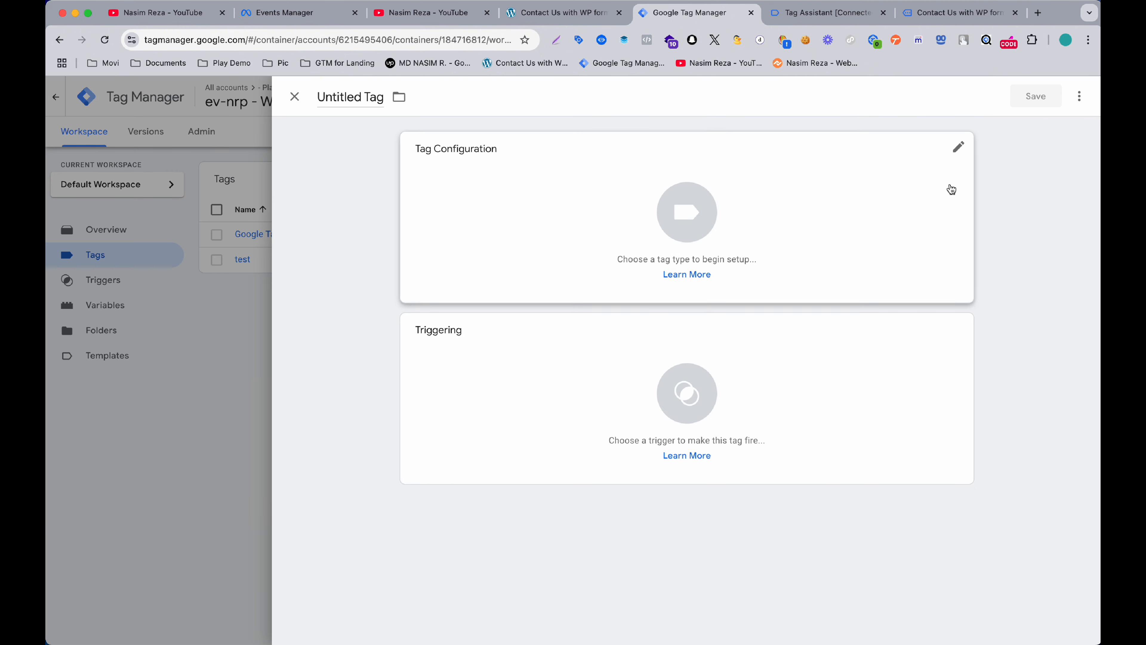
{"action": "left_click", "coordinate": [724, 209]}
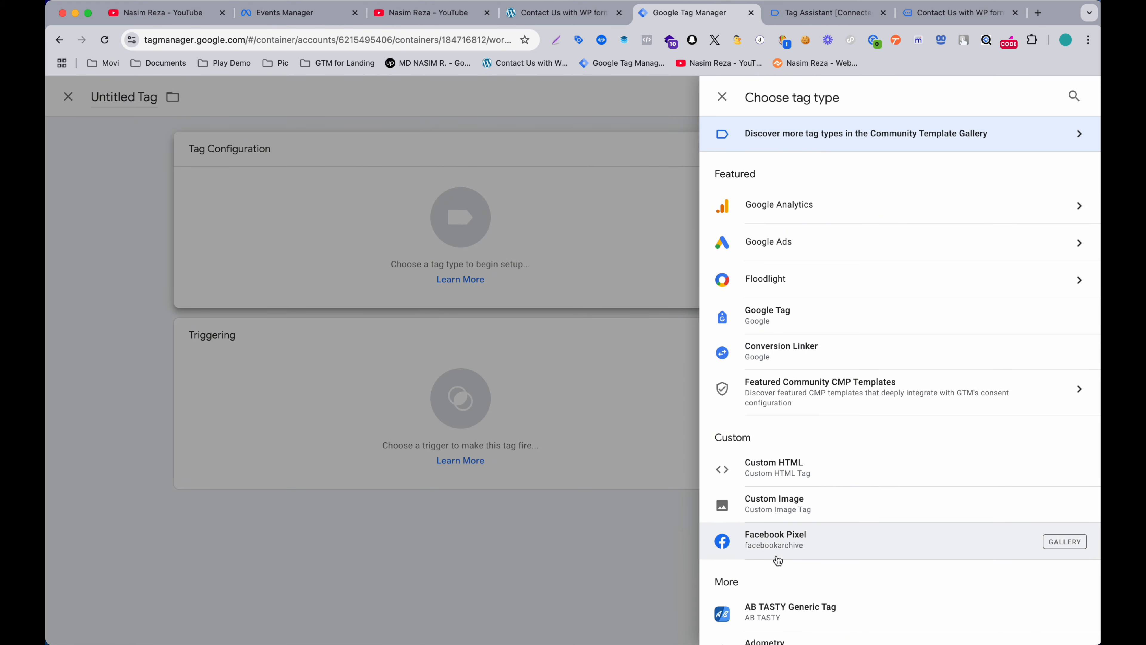
{"action": "scroll", "coordinate": [783, 546], "scroll_direction": "down", "scroll_amount": 2}
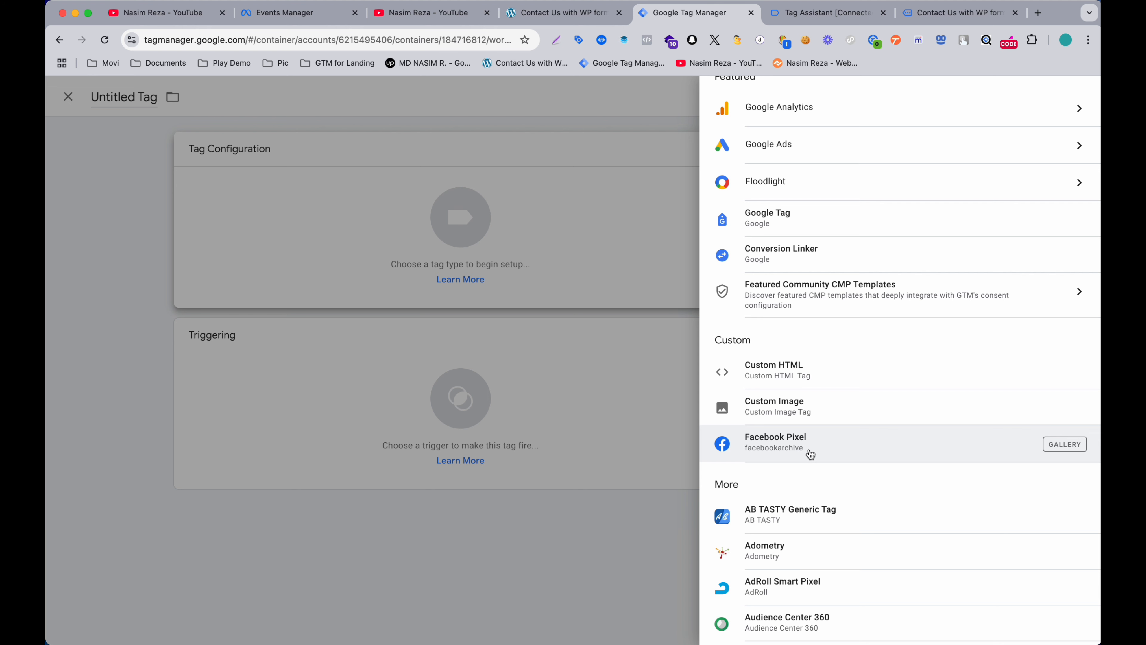
{"action": "scroll", "coordinate": [810, 454], "scroll_direction": "up", "scroll_amount": 3}
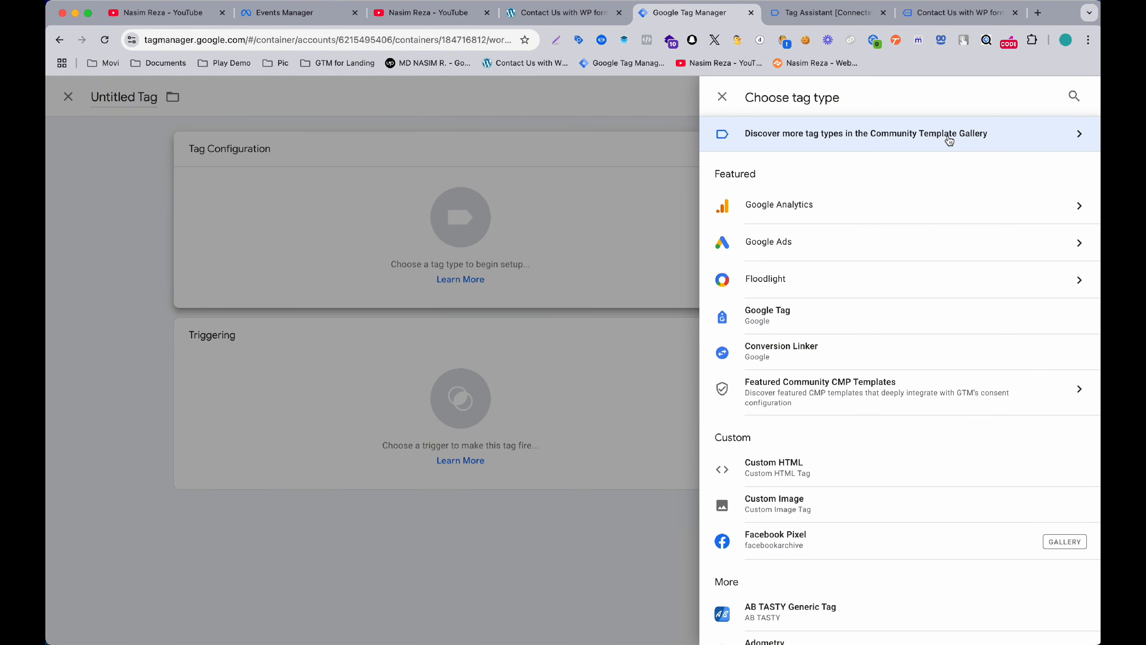
{"action": "scroll", "coordinate": [771, 508], "scroll_direction": "down", "scroll_amount": 2}
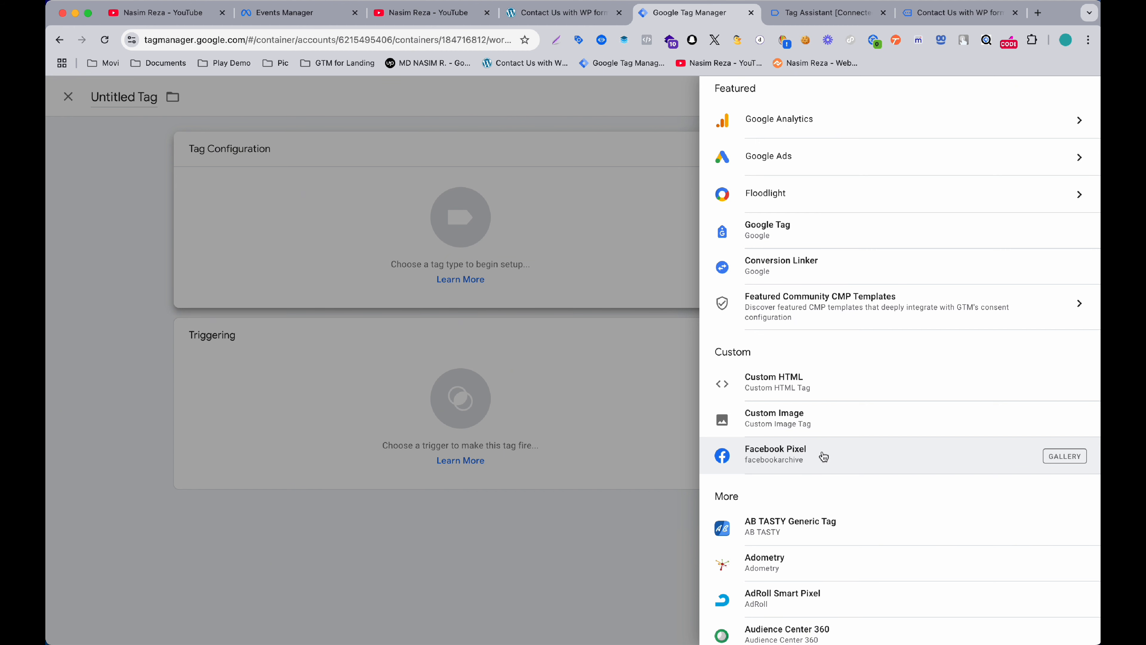
{"action": "left_click", "coordinate": [842, 451]}
Paste the copied dataset ID as the tag's Facebook Pixel ID and set its firing trigger to All Pages.
{"action": "left_click", "coordinate": [489, 286]}
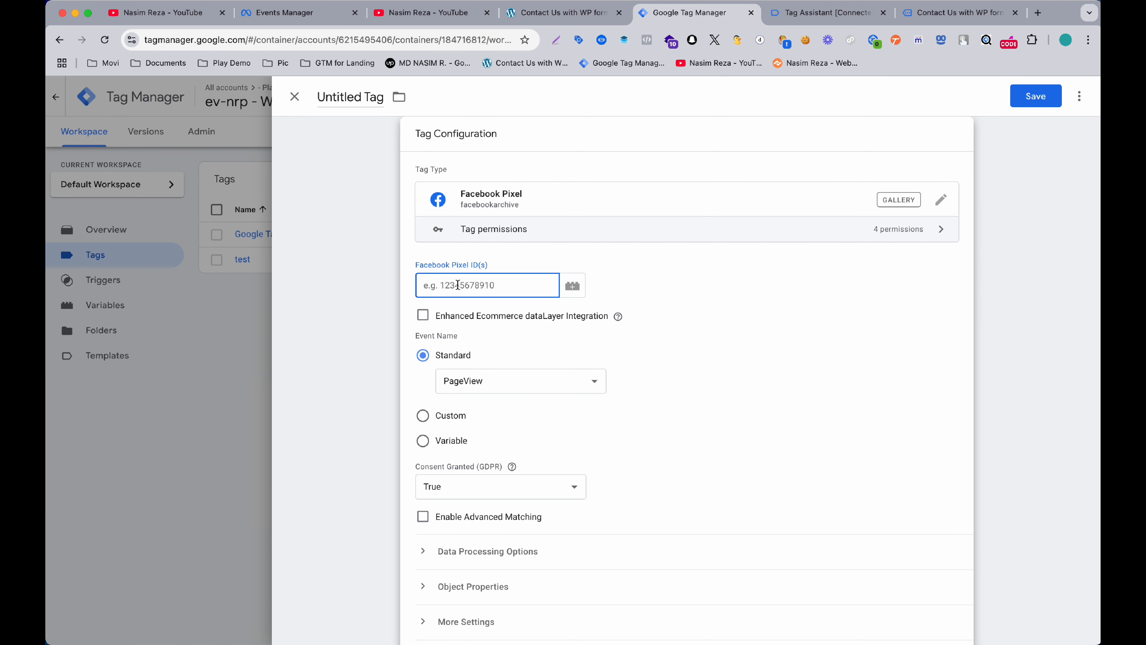
{"action": "key", "text": "super+v"}
{"action": "scroll", "coordinate": [481, 280], "scroll_direction": "down", "scroll_amount": 1}
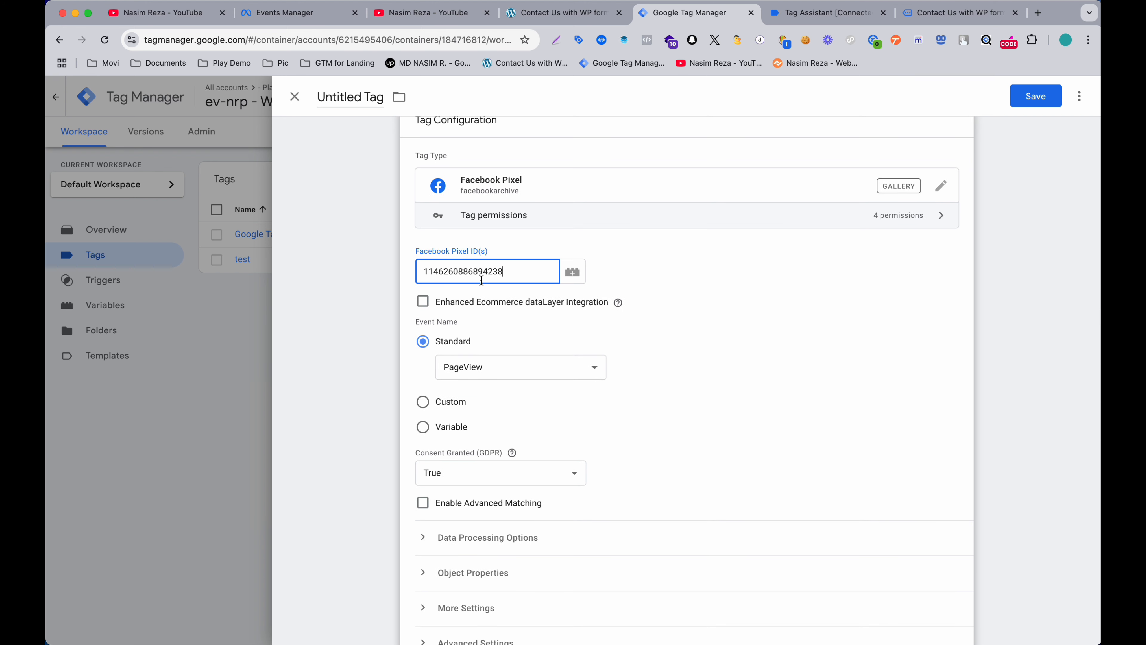
{"action": "scroll", "coordinate": [481, 281], "scroll_direction": "down", "scroll_amount": 3}
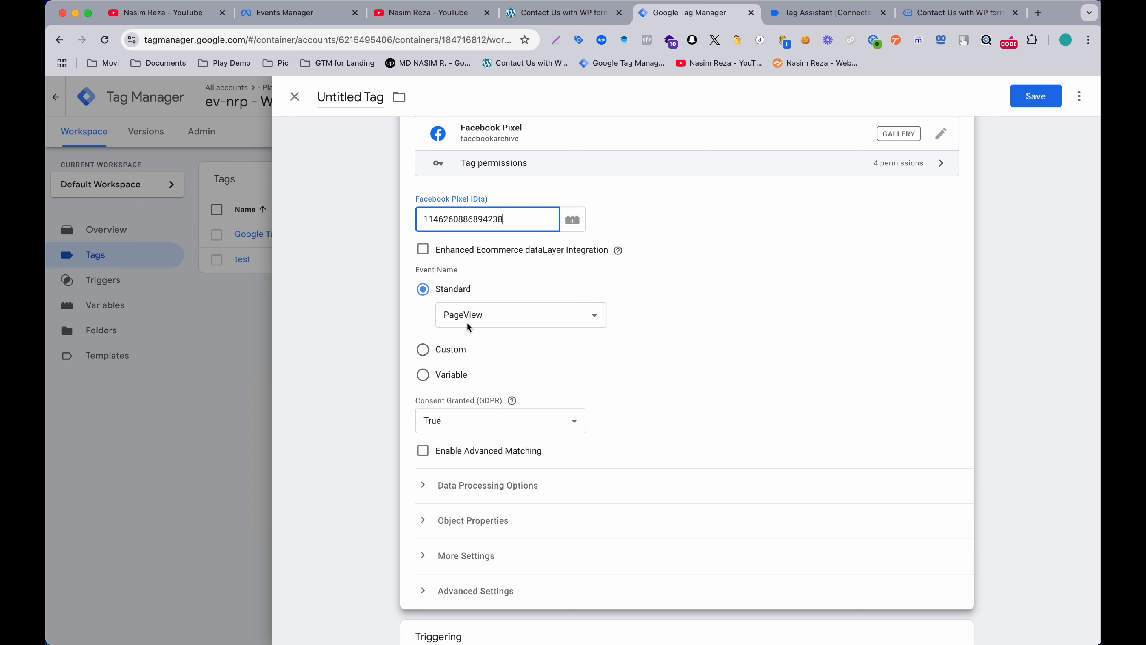
{"action": "scroll", "coordinate": [466, 322], "scroll_direction": "down", "scroll_amount": 4}
{"action": "left_click", "coordinate": [471, 527]}
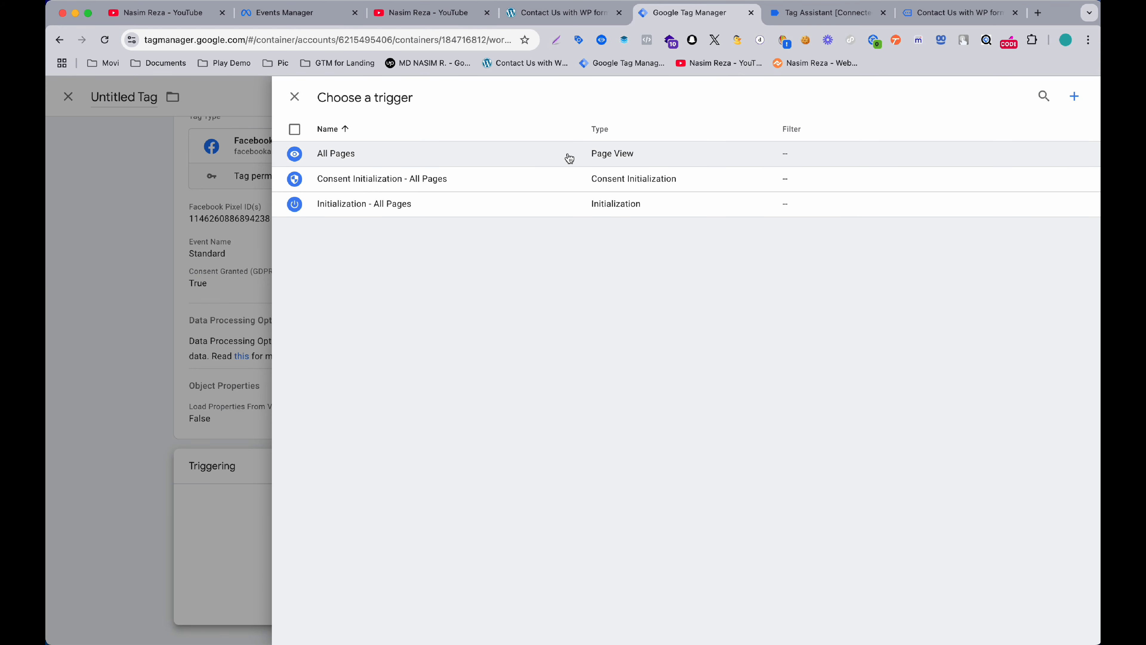
{"action": "left_click", "coordinate": [568, 155]}
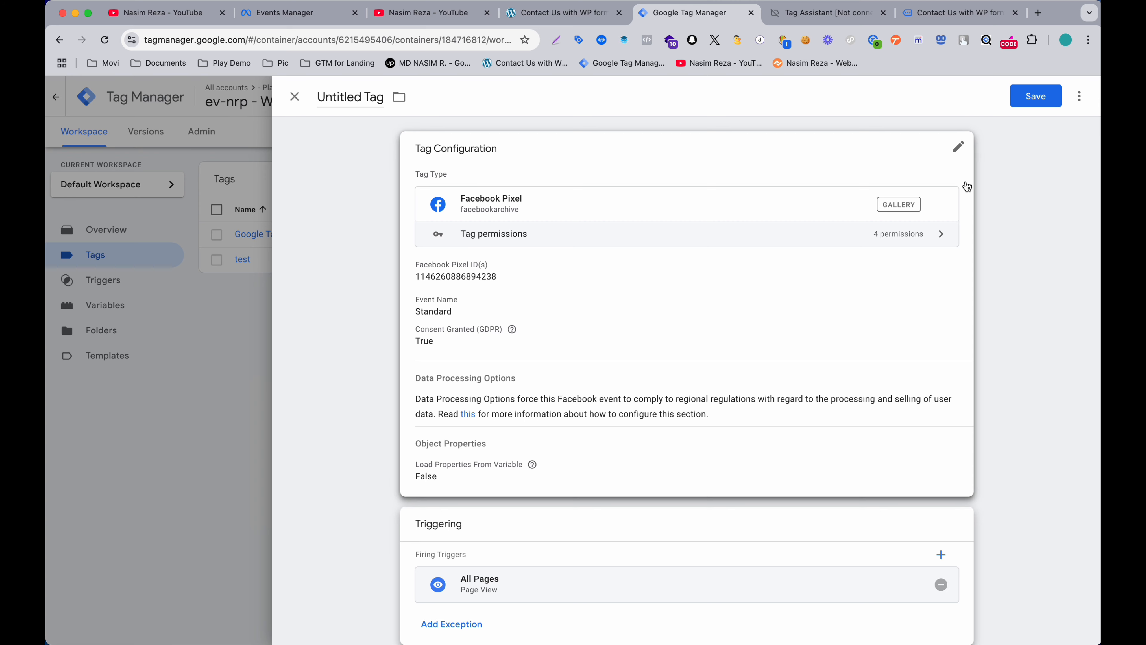
Save the PageView tag under the name Facebook Pixel.
{"action": "left_click", "coordinate": [1038, 97]}
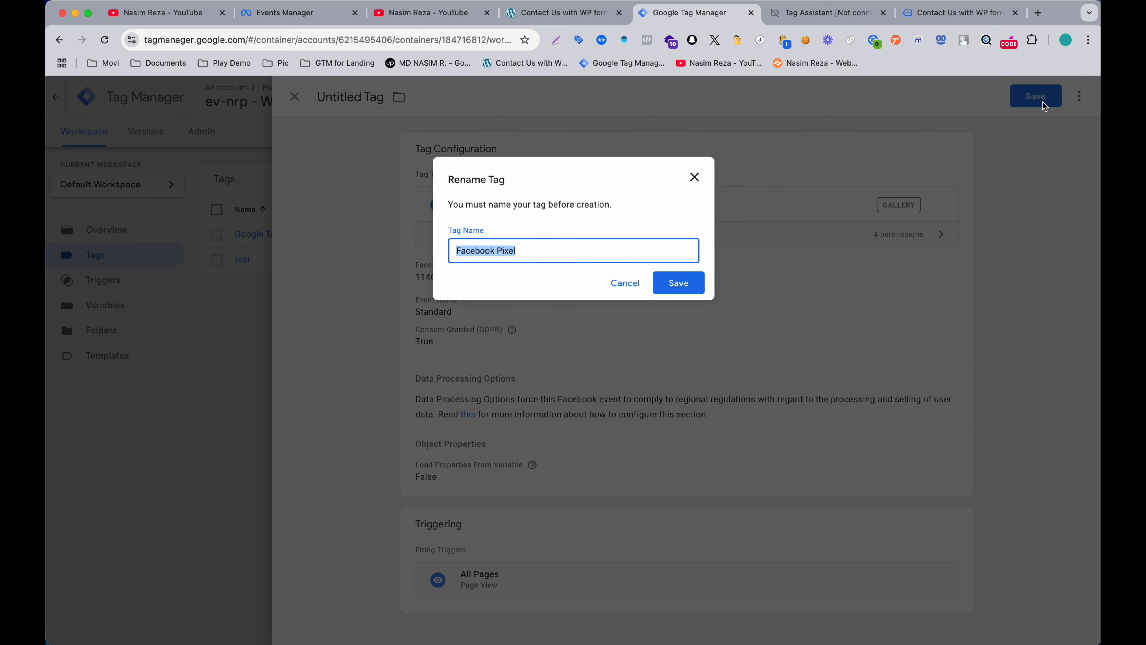
{"action": "left_click", "coordinate": [688, 285]}
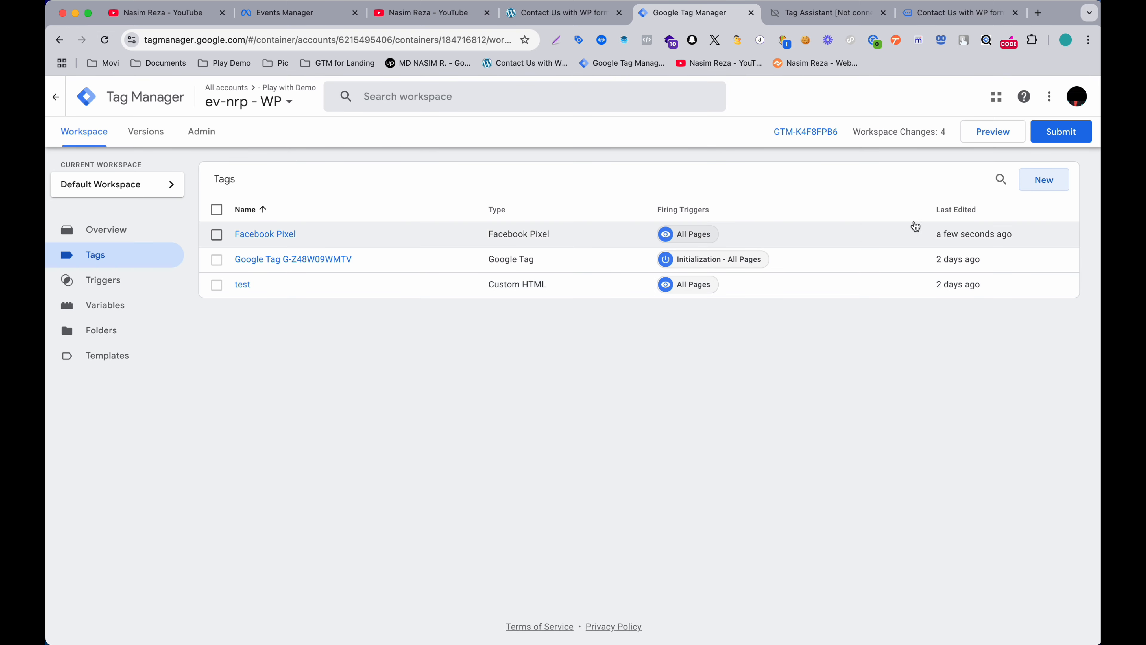
Create another new tag using the Facebook Pixel template by facebookarchive.
{"action": "left_click", "coordinate": [1044, 181]}
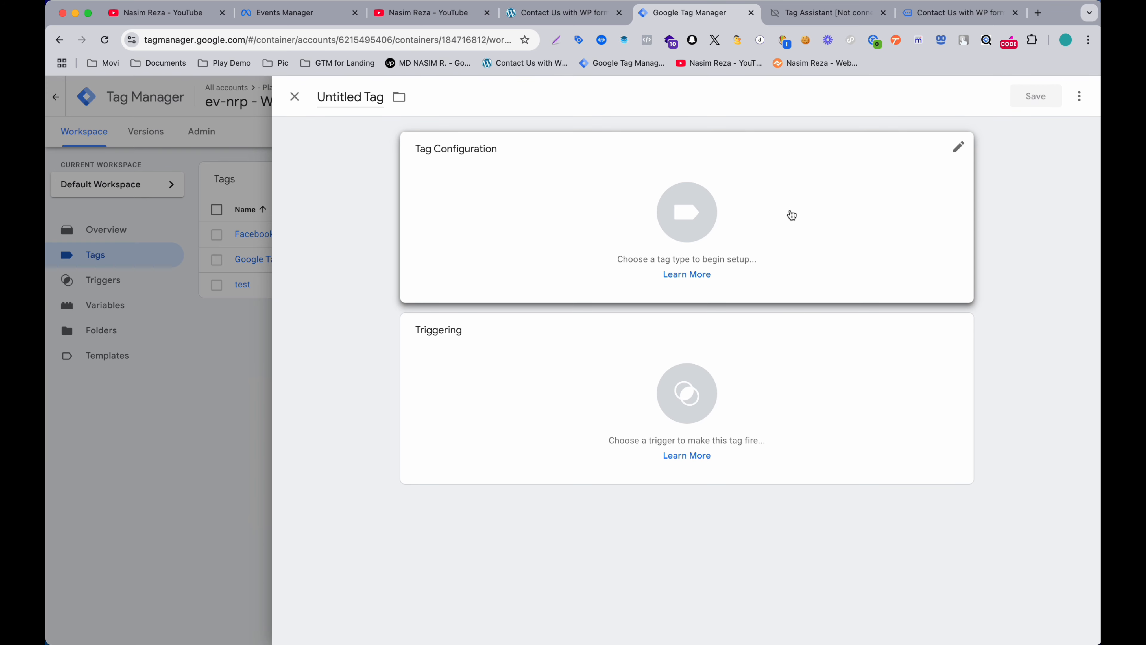
{"action": "left_click", "coordinate": [715, 215]}
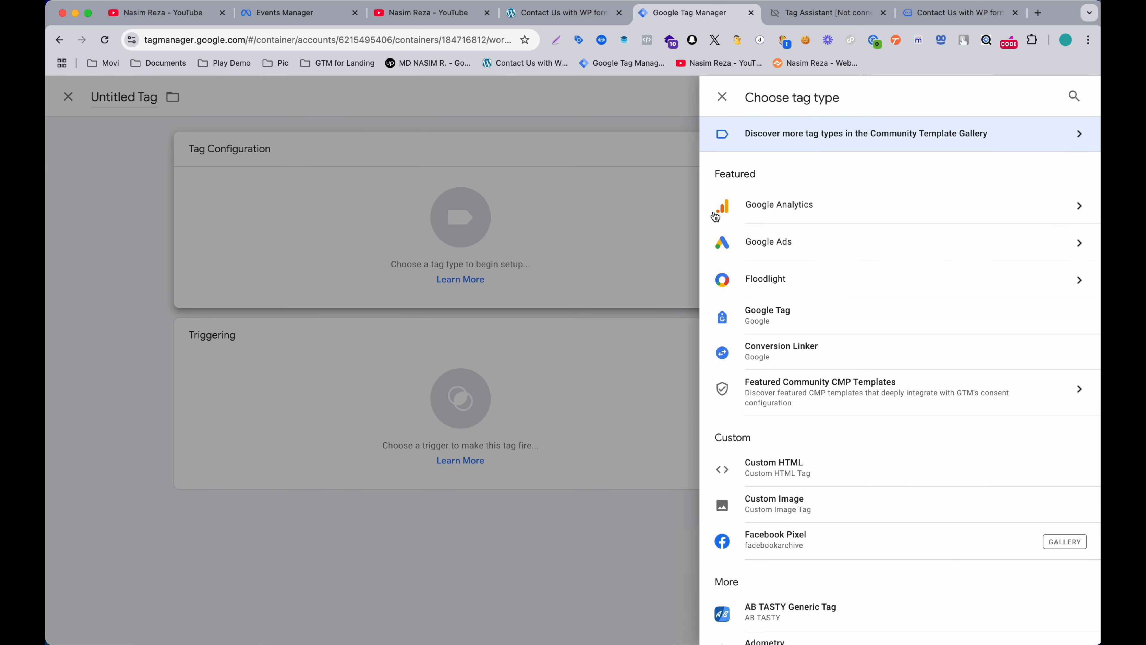
{"action": "left_click", "coordinate": [776, 533]}
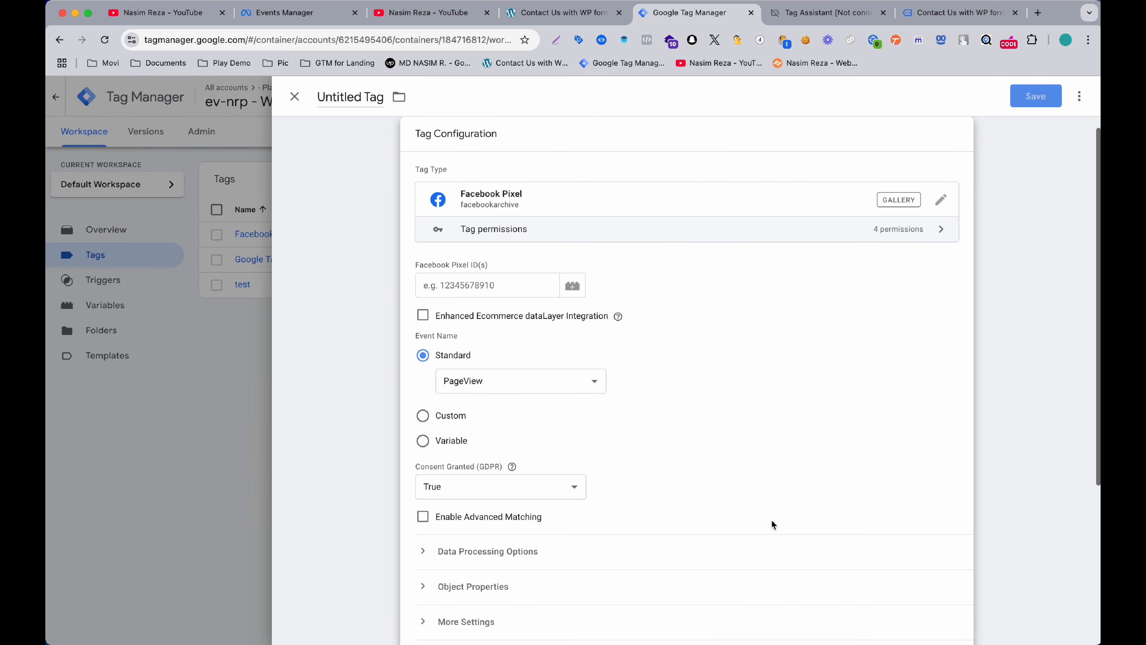
Paste the copied dataset ID as the tag's Facebook Pixel ID and set its standard event to Lead.
{"action": "left_click", "coordinate": [498, 292]}
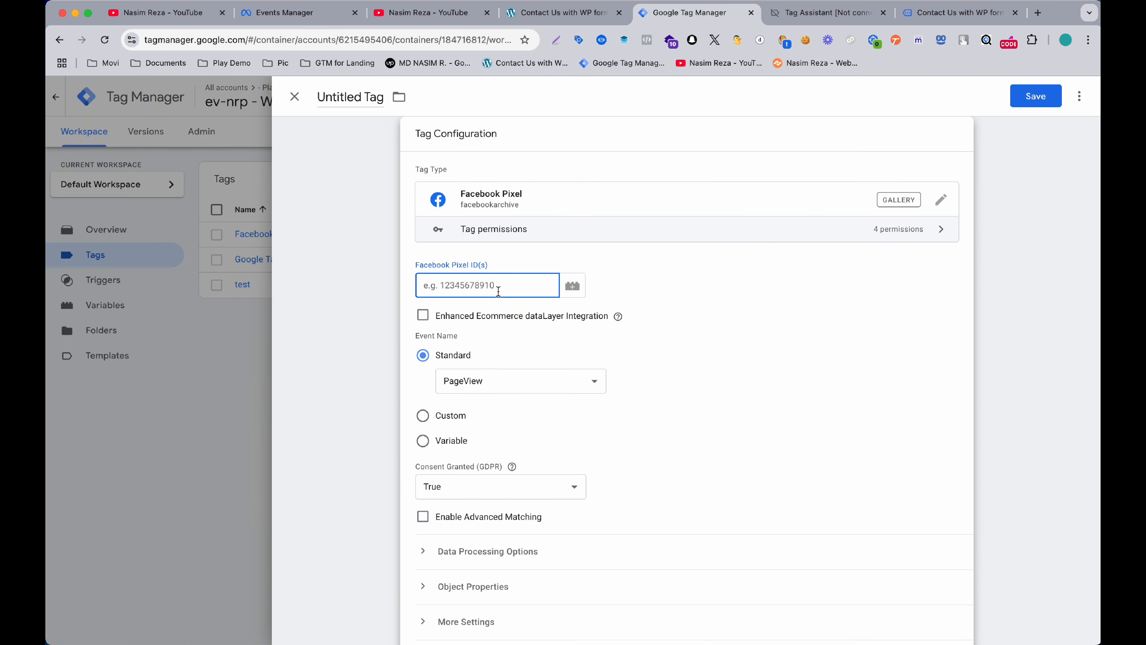
{"action": "key", "text": "super+v"}
{"action": "scroll", "coordinate": [498, 291], "scroll_direction": "down", "scroll_amount": 2}
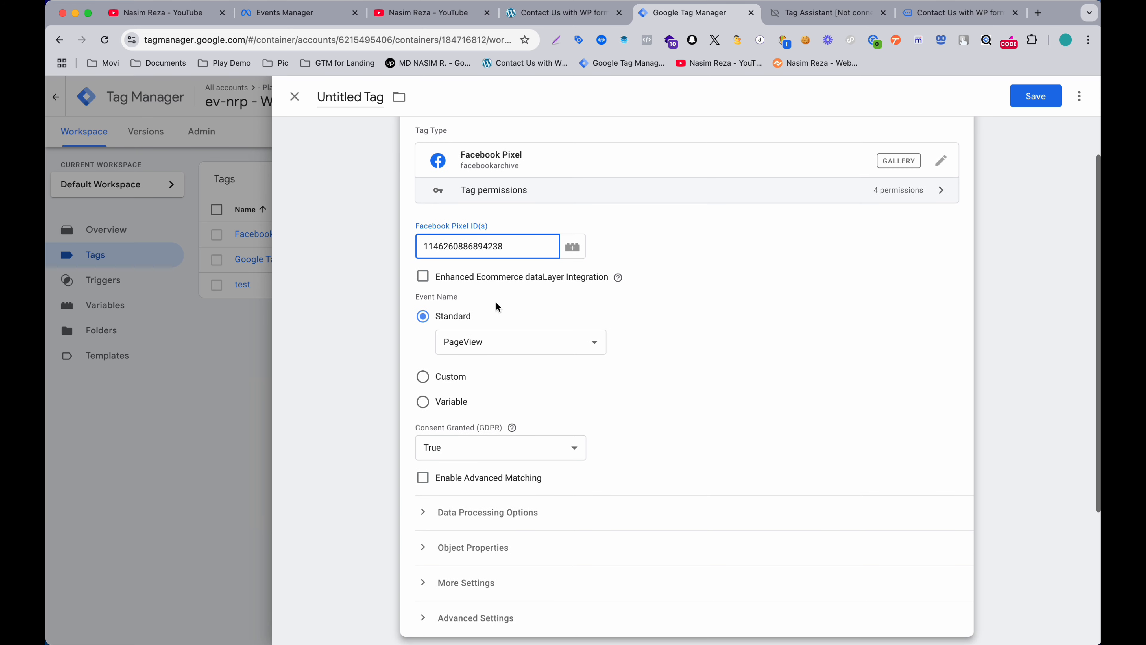
{"action": "left_click", "coordinate": [485, 348]}
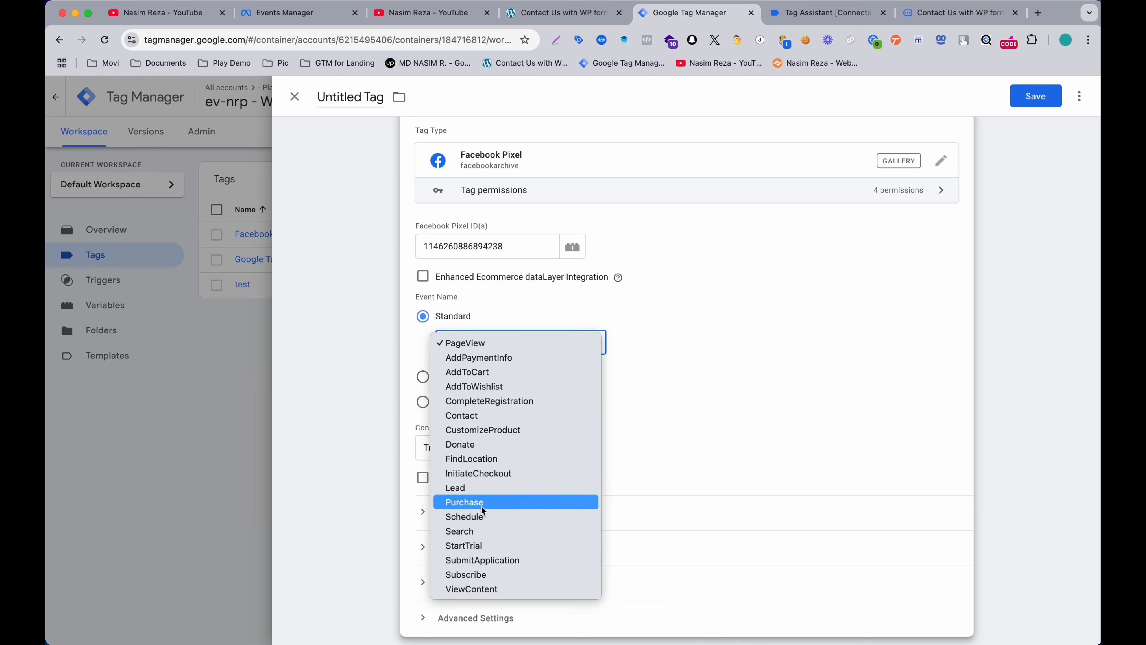
{"action": "left_click", "coordinate": [493, 489]}
Start a new firing trigger for the Lead tag with Custom Event as its trigger type.
{"action": "scroll", "coordinate": [493, 489], "scroll_direction": "down", "scroll_amount": 5}
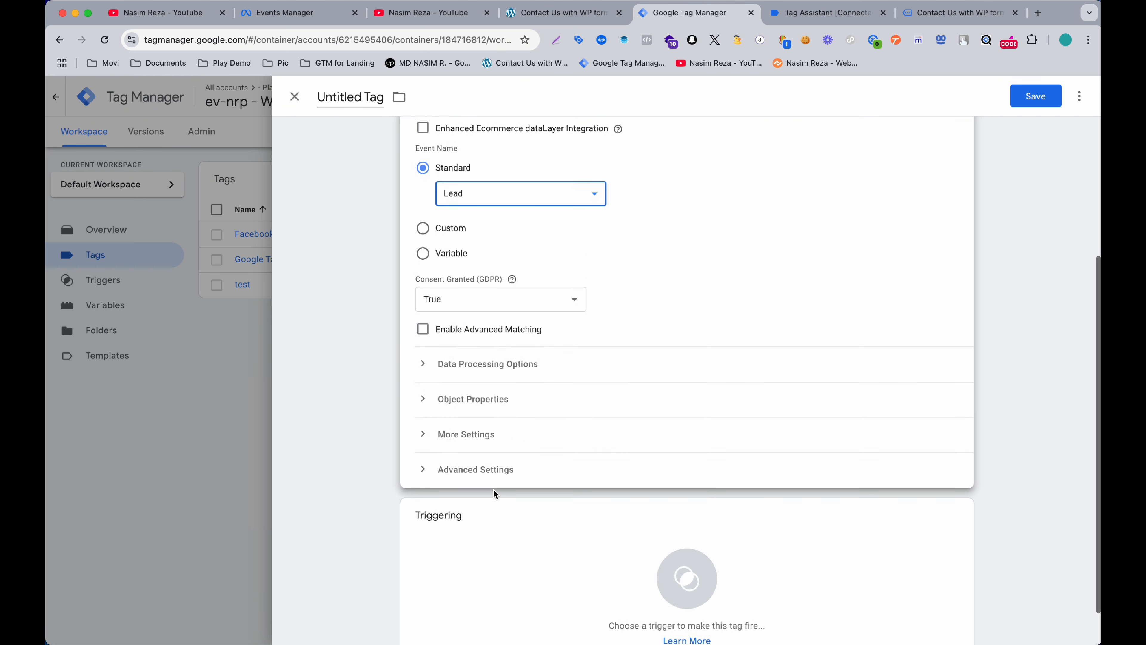
{"action": "left_click", "coordinate": [577, 540]}
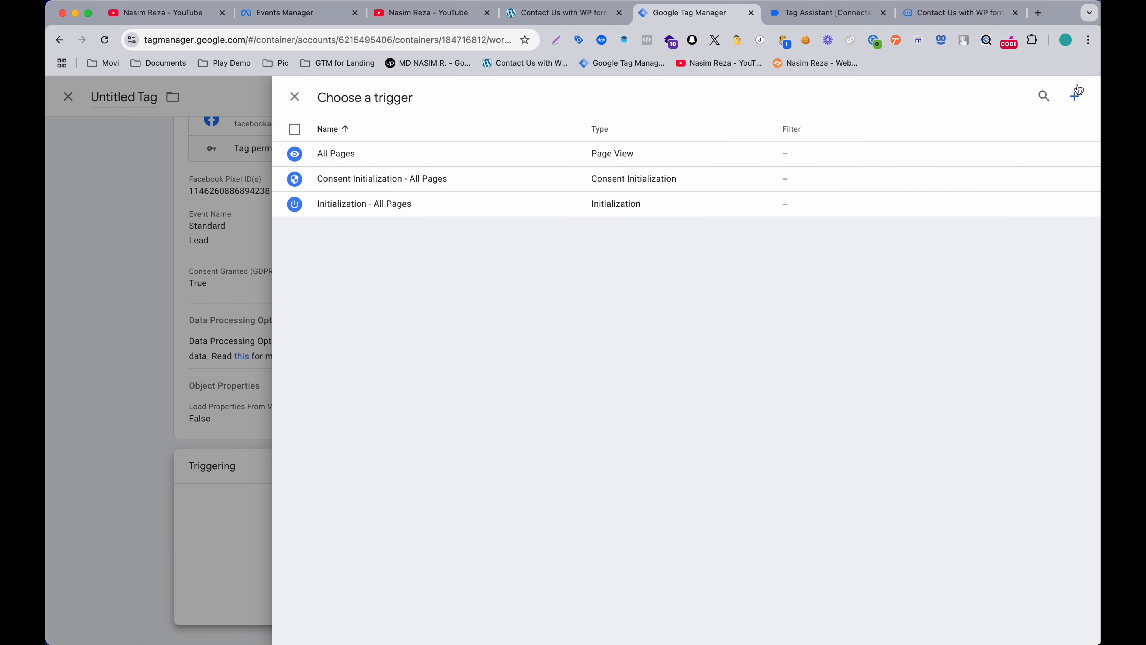
{"action": "left_click", "coordinate": [1076, 98]}
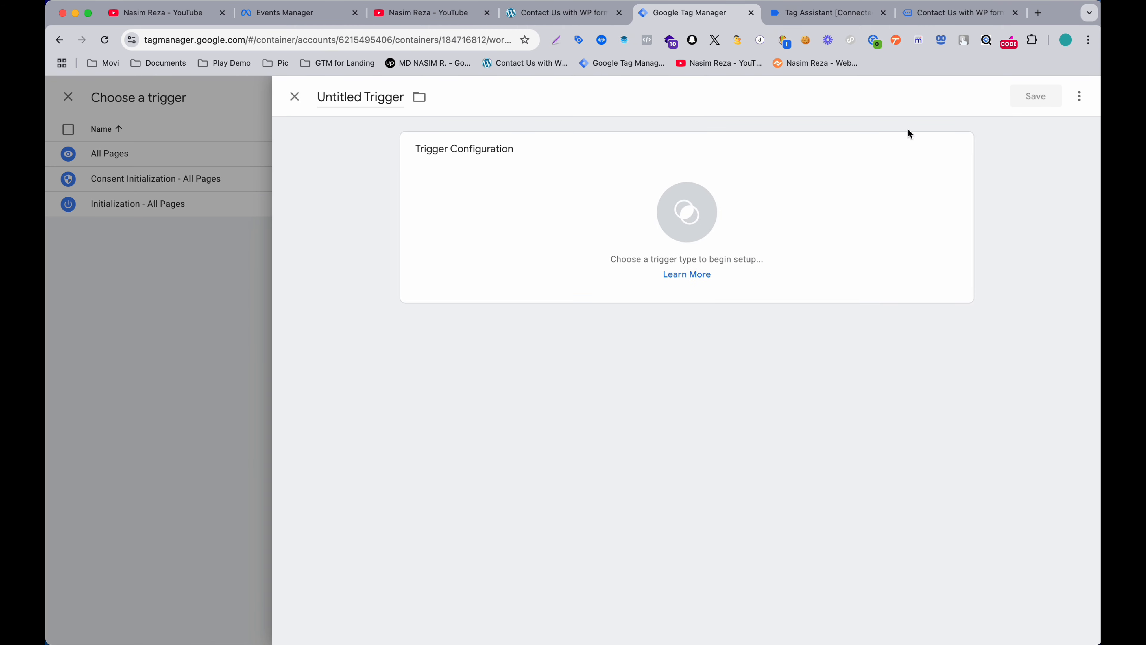
{"action": "left_click", "coordinate": [746, 193]}
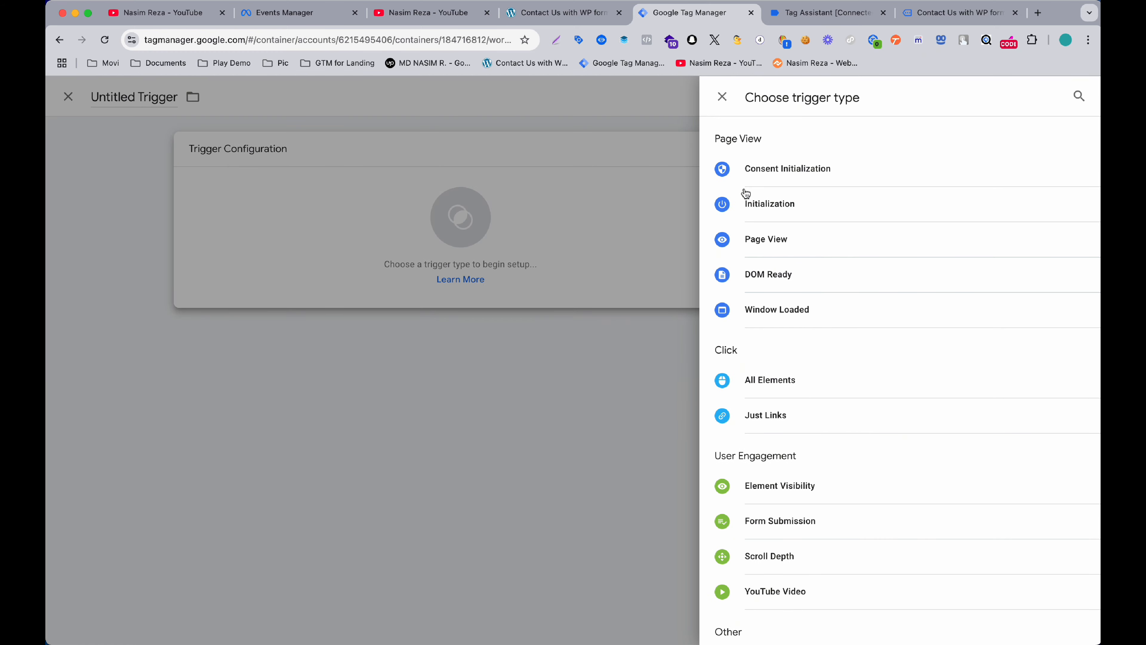
{"action": "scroll", "coordinate": [839, 380], "scroll_direction": "down", "scroll_amount": 3}
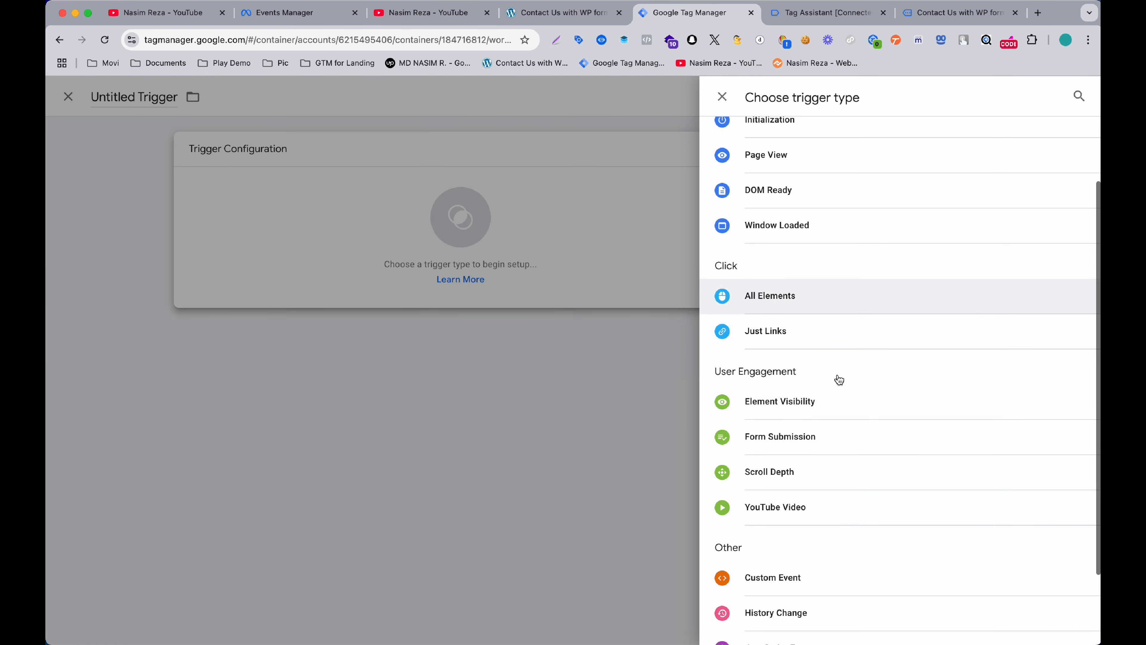
{"action": "left_click", "coordinate": [772, 577]}
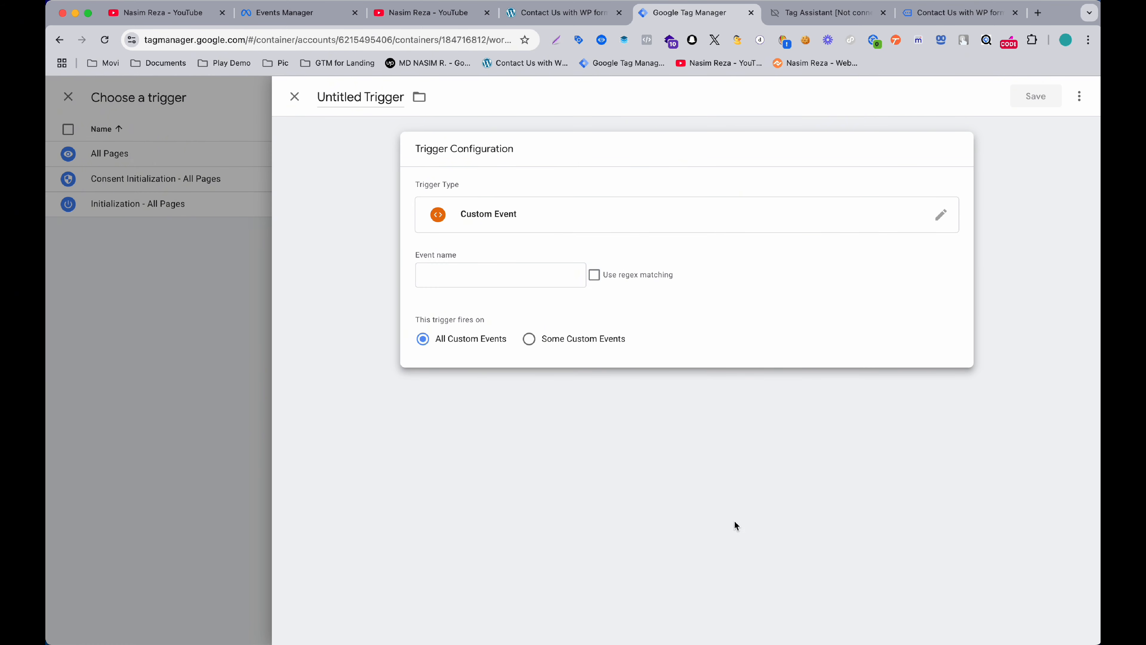
{"action": "left_click", "coordinate": [490, 282]}
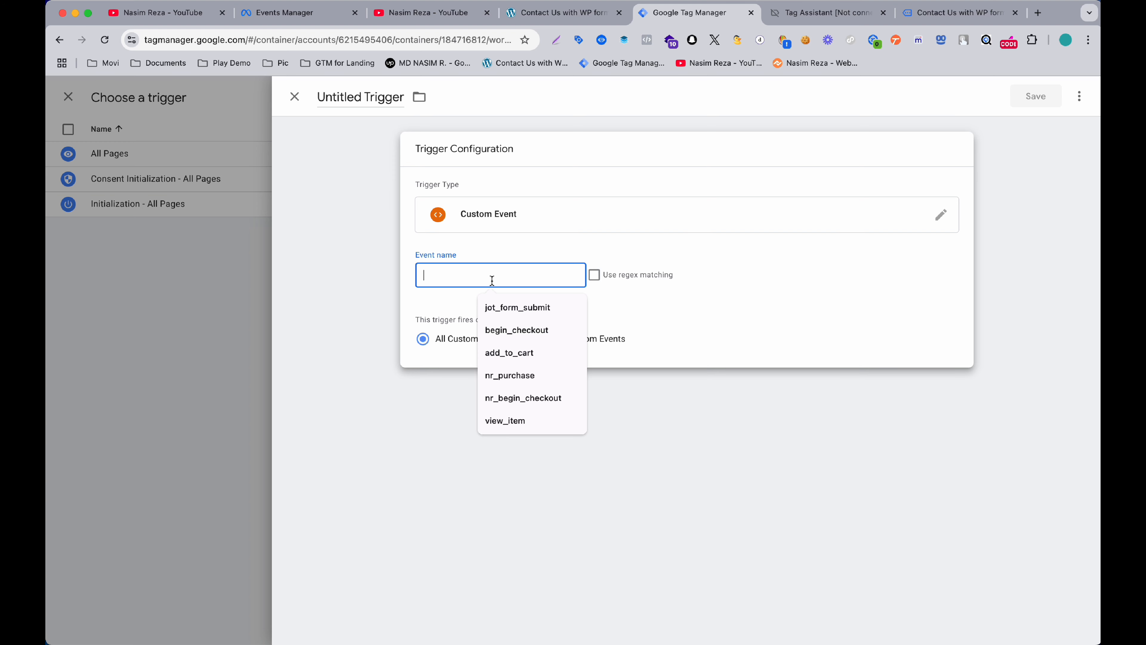
{"action": "left_click", "coordinate": [709, 250]}
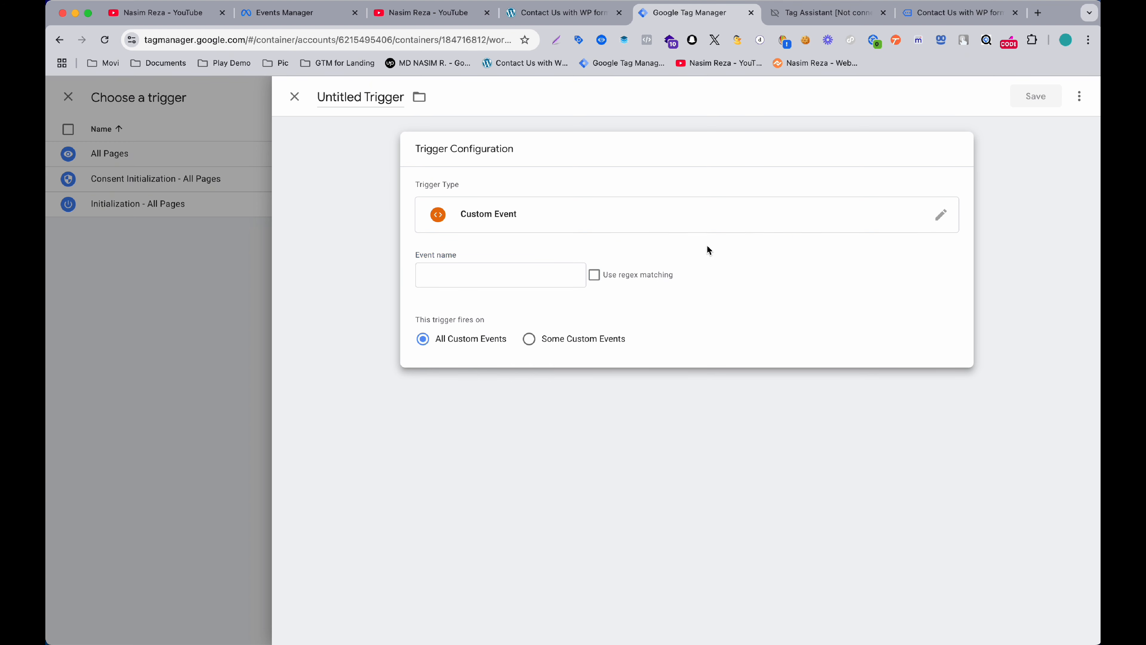
Switch to Tag Assistant and copy the event name wpFormSubmit from the form submission's API call.
{"action": "left_click", "coordinate": [918, 13]}
{"action": "left_click", "coordinate": [811, 21]}
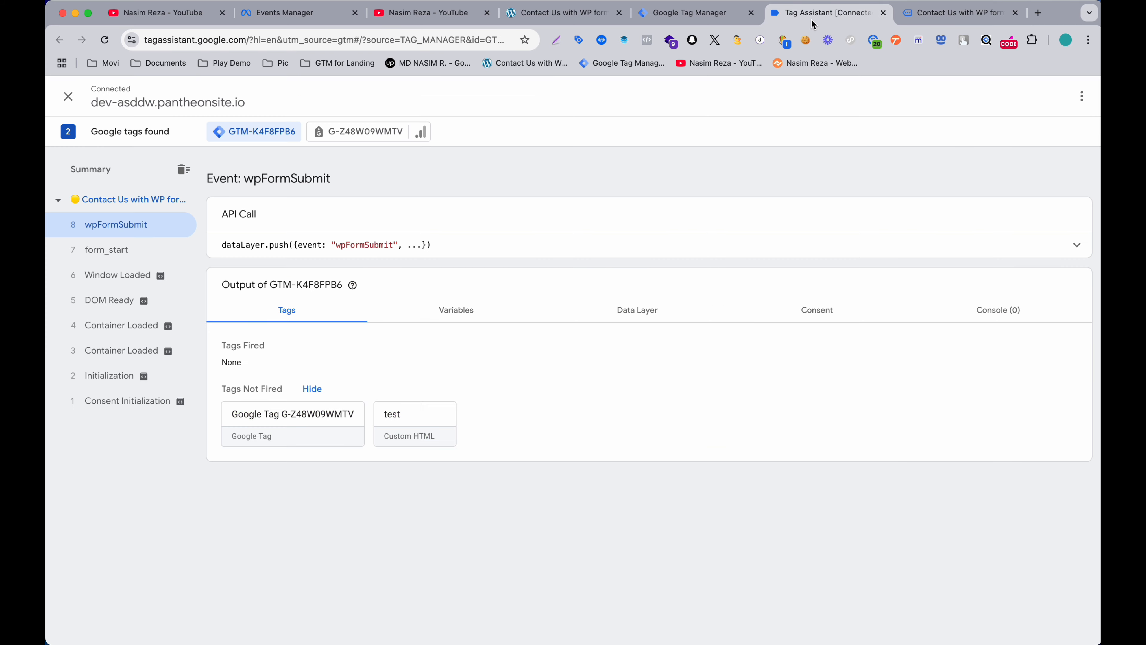
{"action": "double_click", "coordinate": [362, 243]}
{"action": "right_click", "coordinate": [363, 243]}
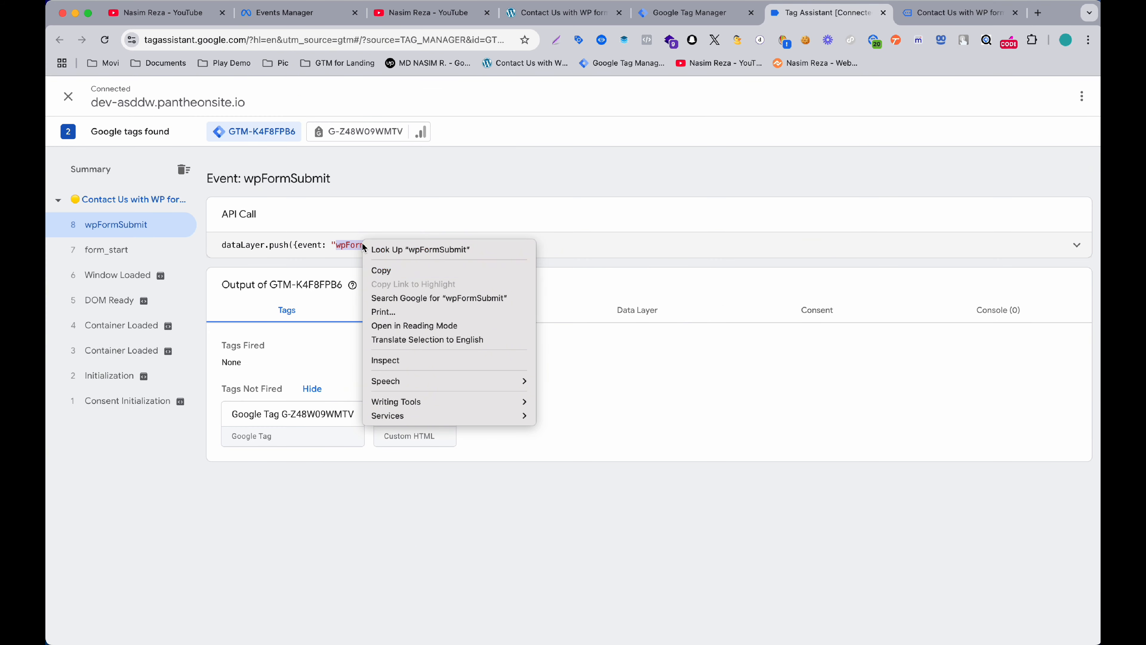
{"action": "left_click", "coordinate": [386, 273]}
Back in Google Tag Manager, paste wpFormSubmit as the trigger's event name and save the trigger as wpFormSubmit.
{"action": "left_click", "coordinate": [662, 13]}
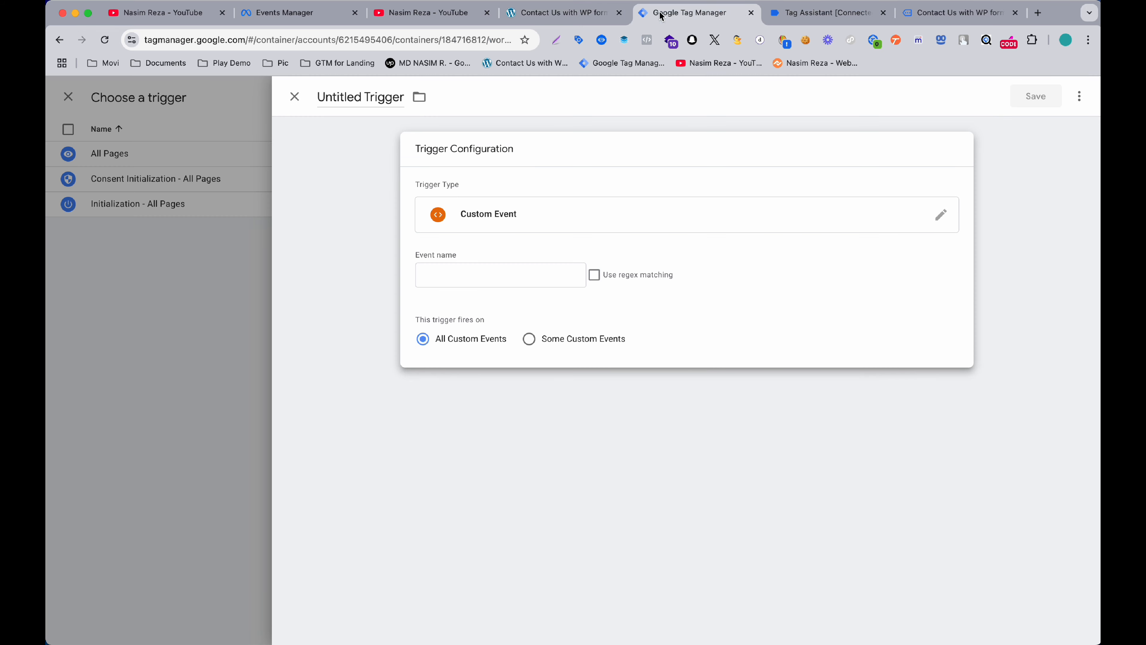
{"action": "left_click", "coordinate": [487, 284]}
{"action": "key", "text": "super+v"}
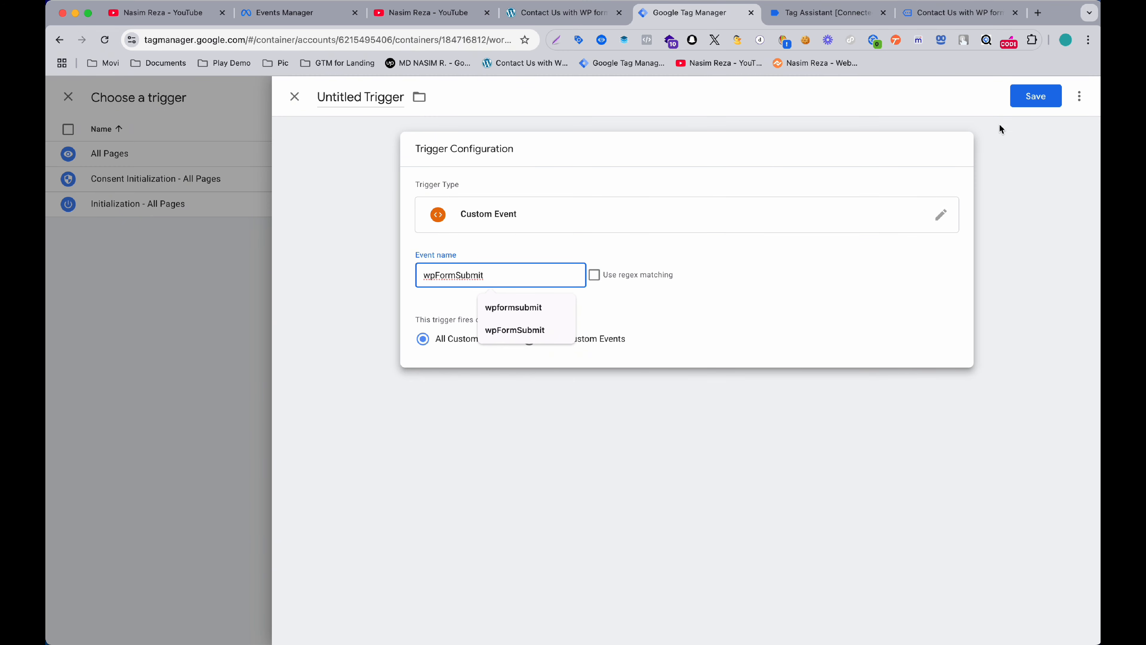
{"action": "left_click", "coordinate": [1034, 109]}
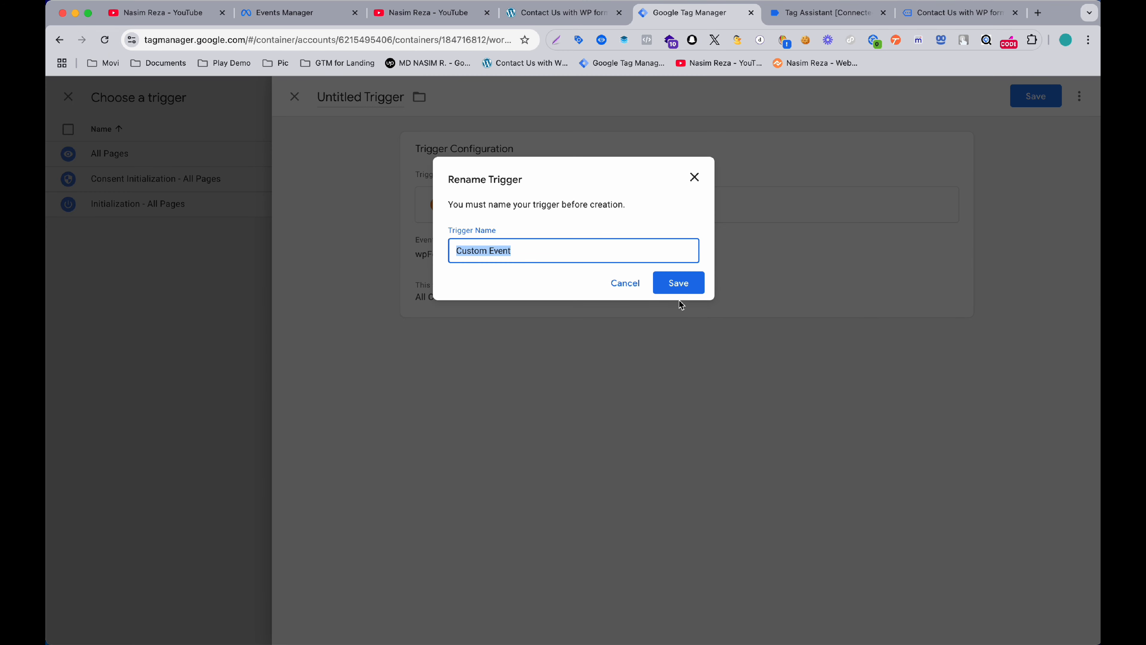
{"action": "key", "text": "super+v"}
{"action": "left_click", "coordinate": [680, 283]}
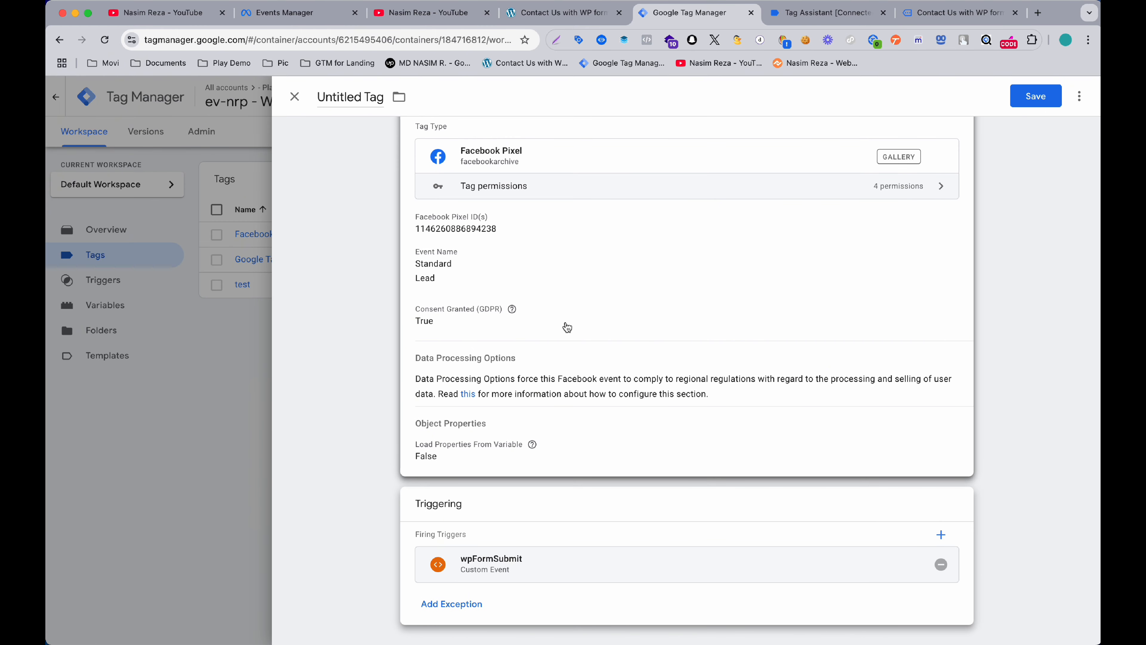
Save the Lead tag under the name "Facebook Pixel - wpFormSubmit".
{"action": "left_click", "coordinate": [1038, 97]}
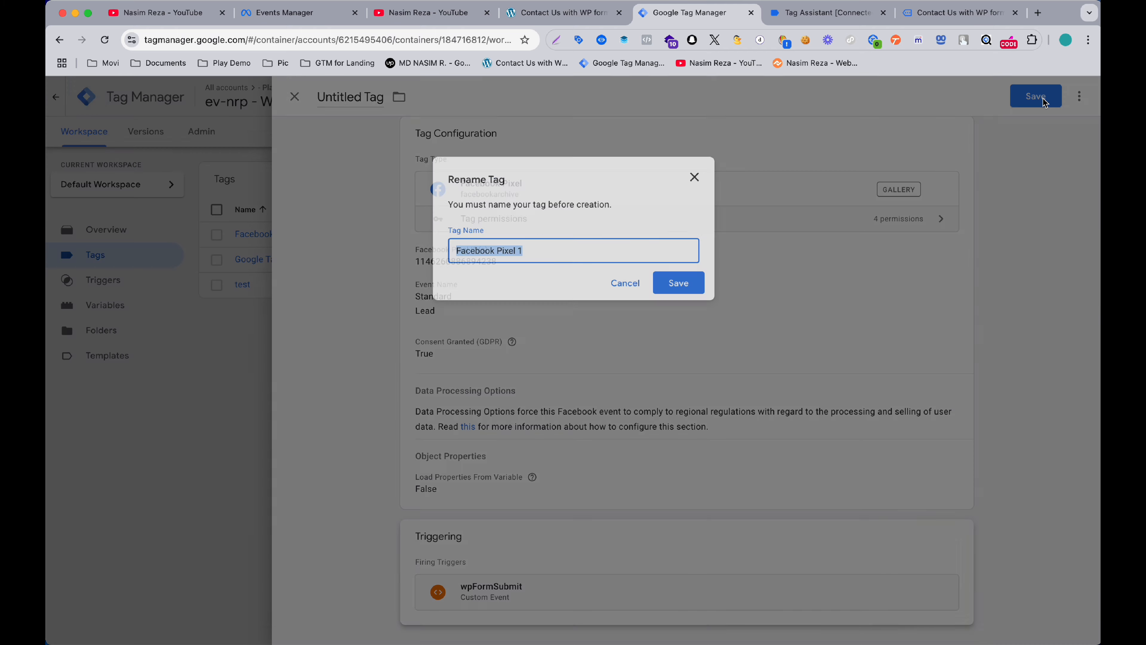
{"action": "left_click", "coordinate": [613, 246]}
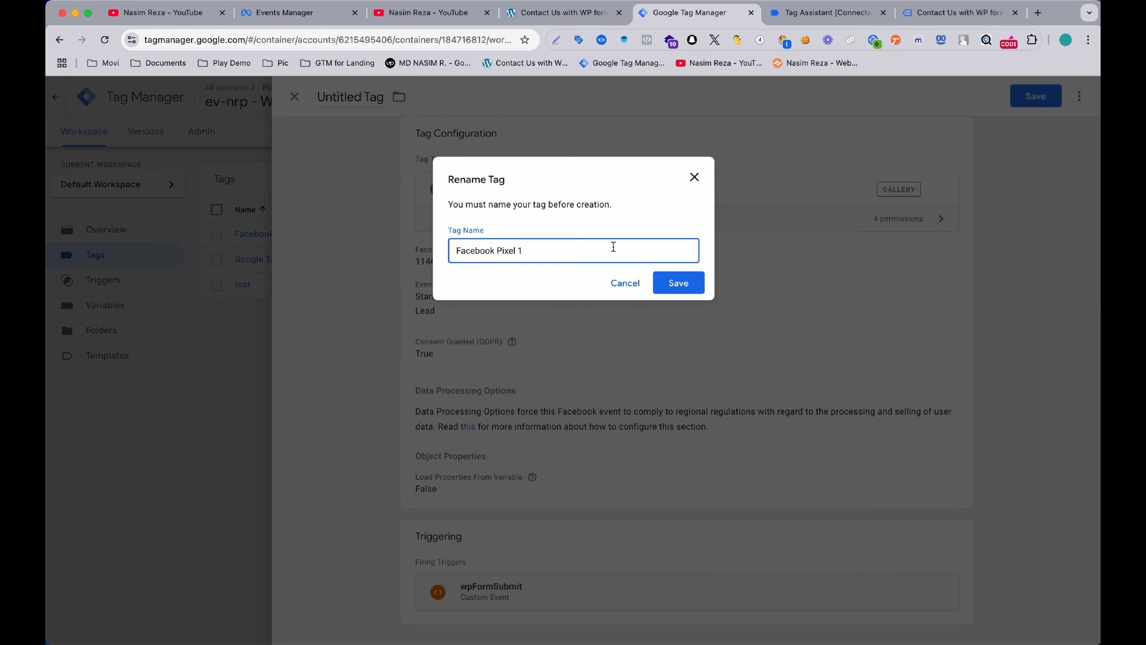
{"action": "key", "text": "BackSpace"}
{"action": "key", "text": "BackSpace"}
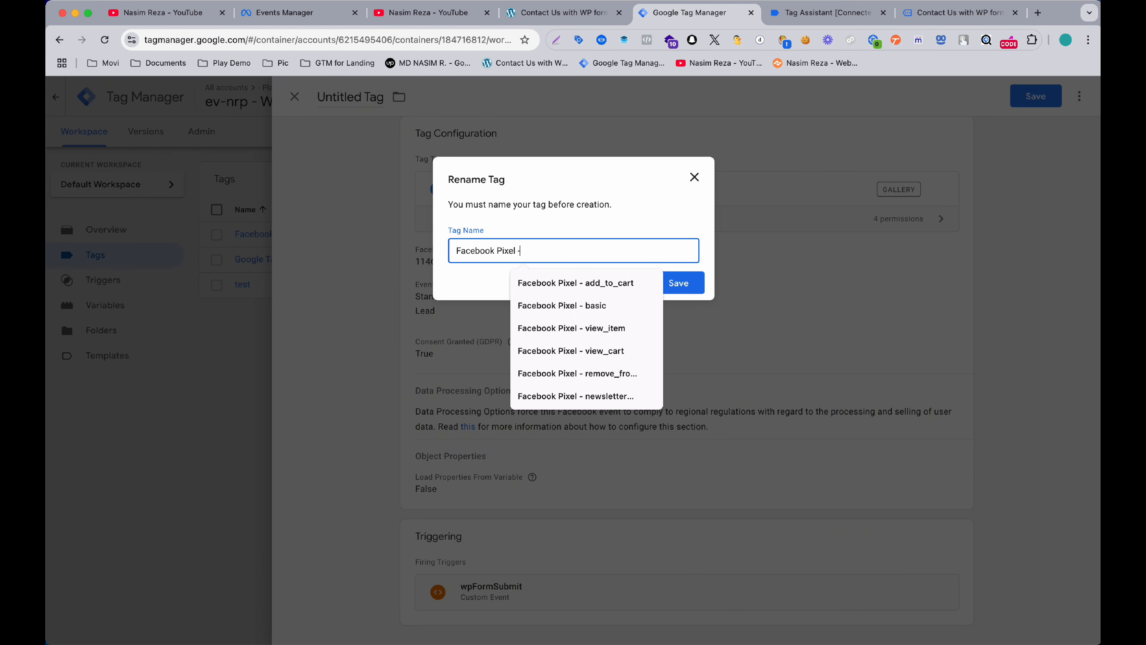
{"action": "type", "text": "-"}
{"action": "key", "text": "super+v"}
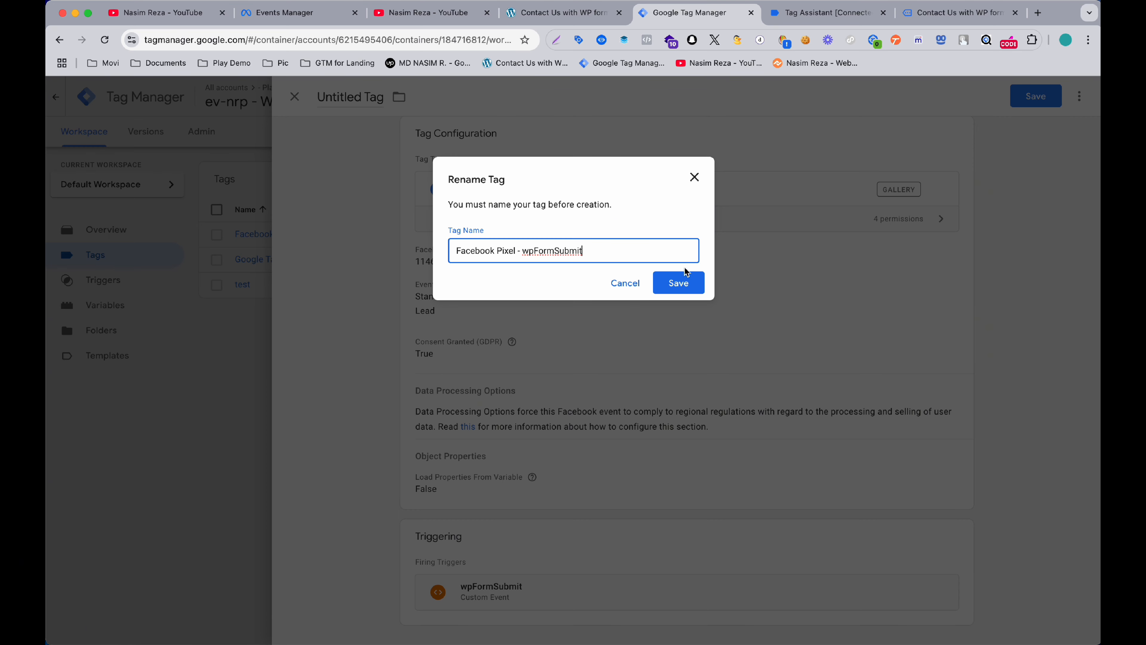
{"action": "left_click", "coordinate": [678, 284]}
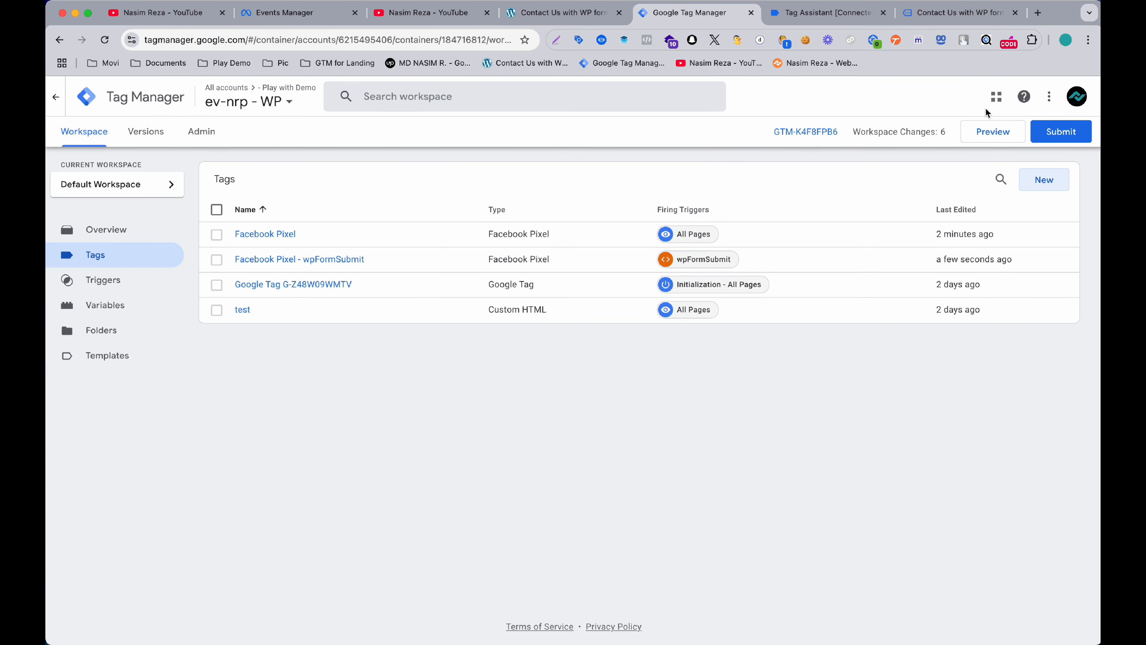
Preview the container with Tag Assistant and go to the connected WP form contact page.
{"action": "left_click", "coordinate": [986, 136]}
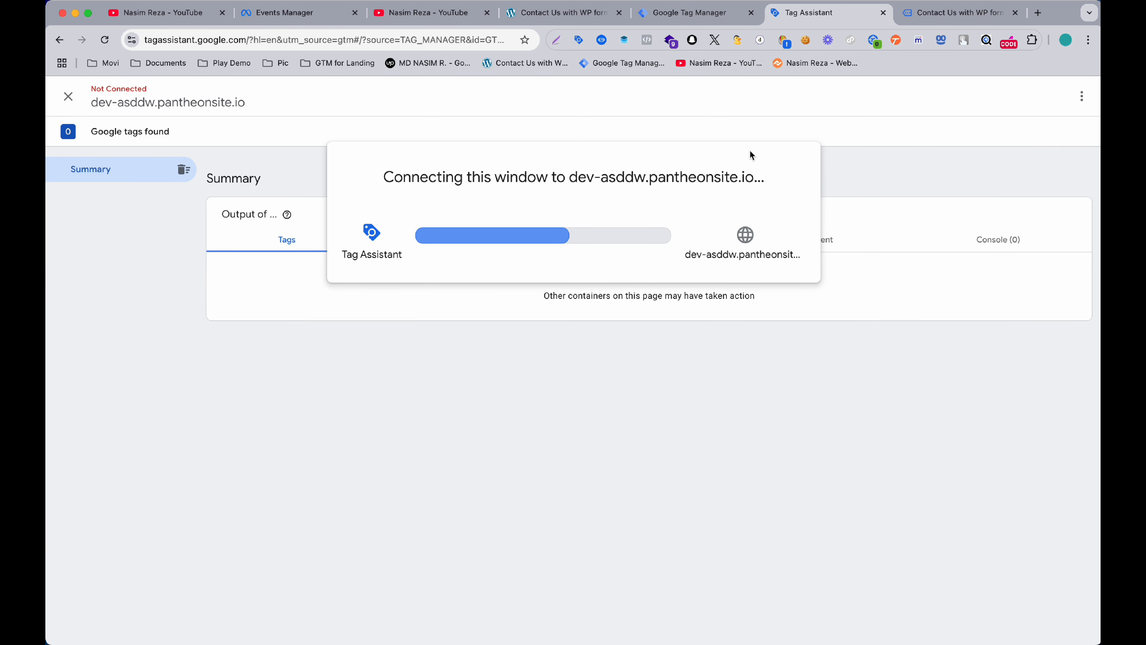
{"action": "left_click", "coordinate": [946, 14]}
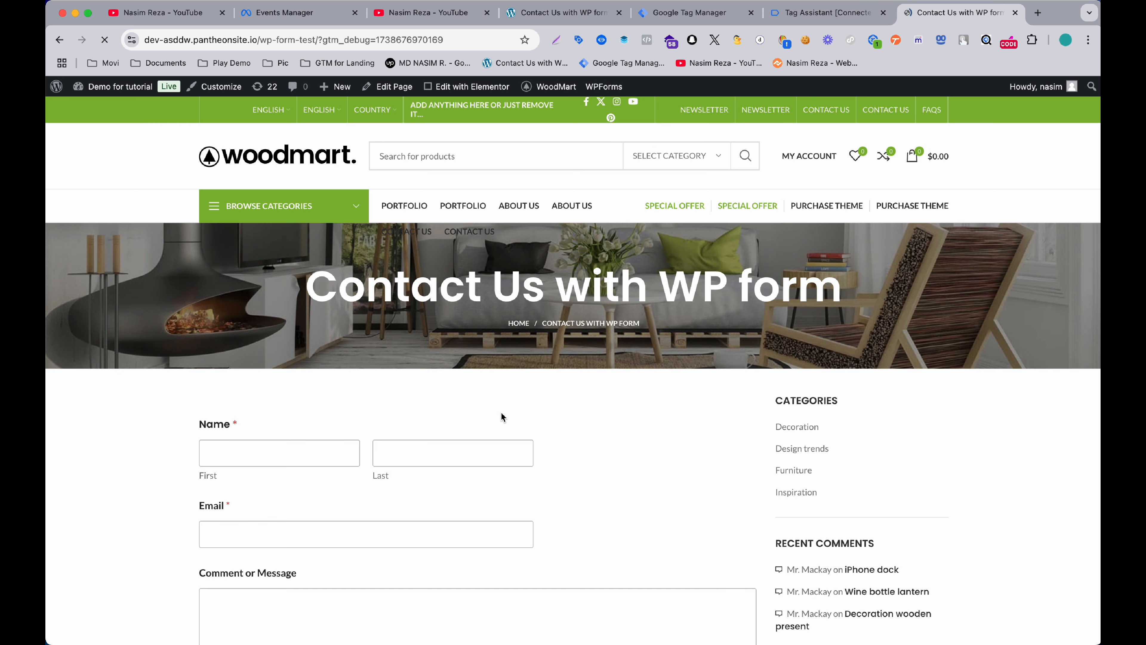
{"action": "scroll", "coordinate": [500, 416], "scroll_direction": "down", "scroll_amount": 3}
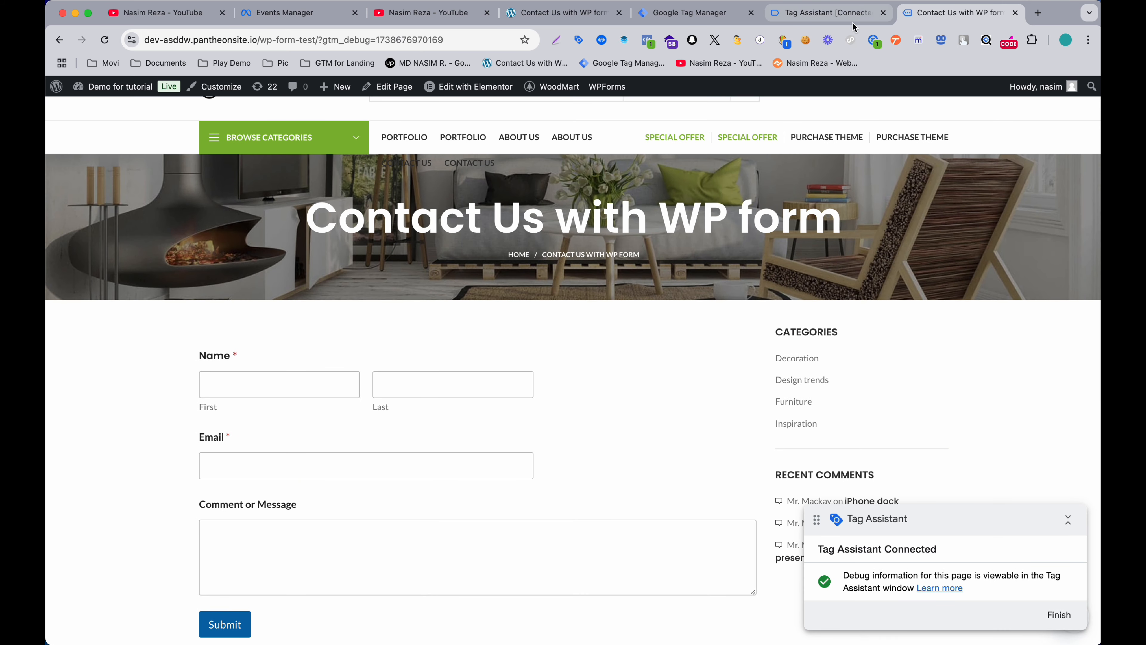
Inspect the PageView event details on the contact page with Meta Pixel Helper.
{"action": "left_click", "coordinate": [646, 41]}
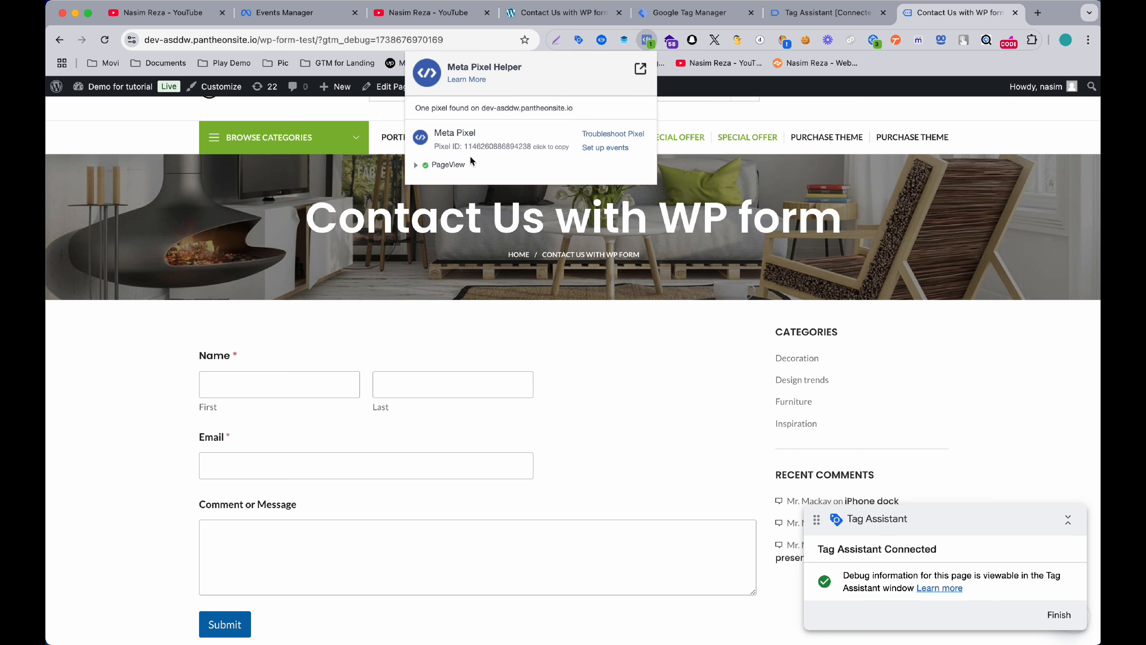
{"action": "left_click", "coordinate": [437, 171]}
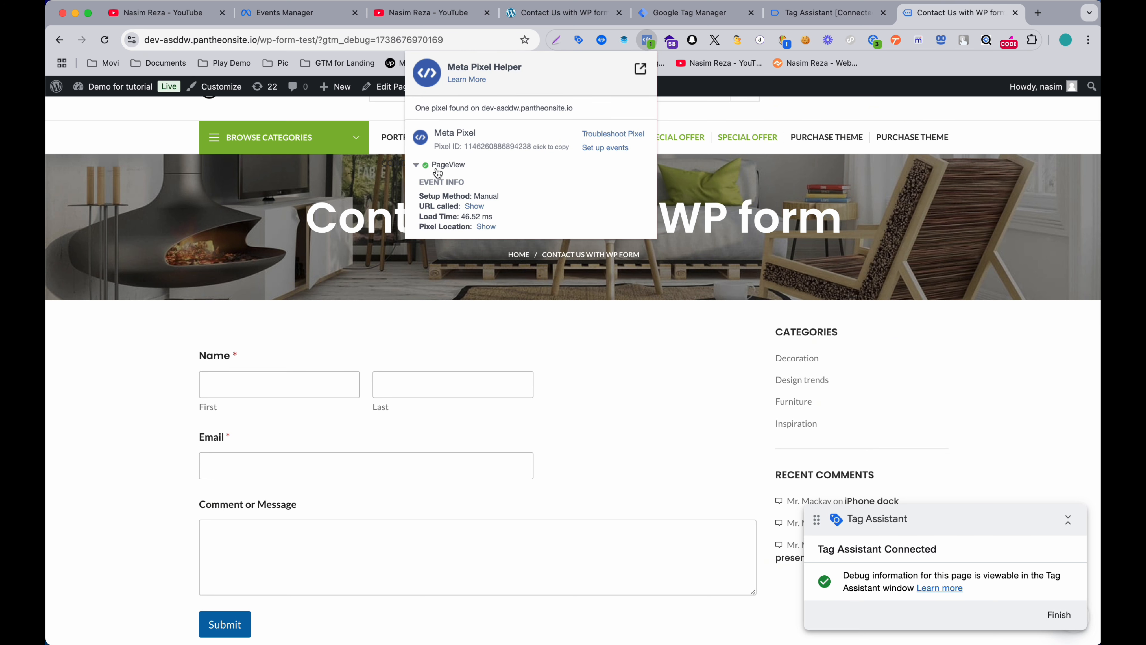
{"action": "left_click", "coordinate": [437, 171]}
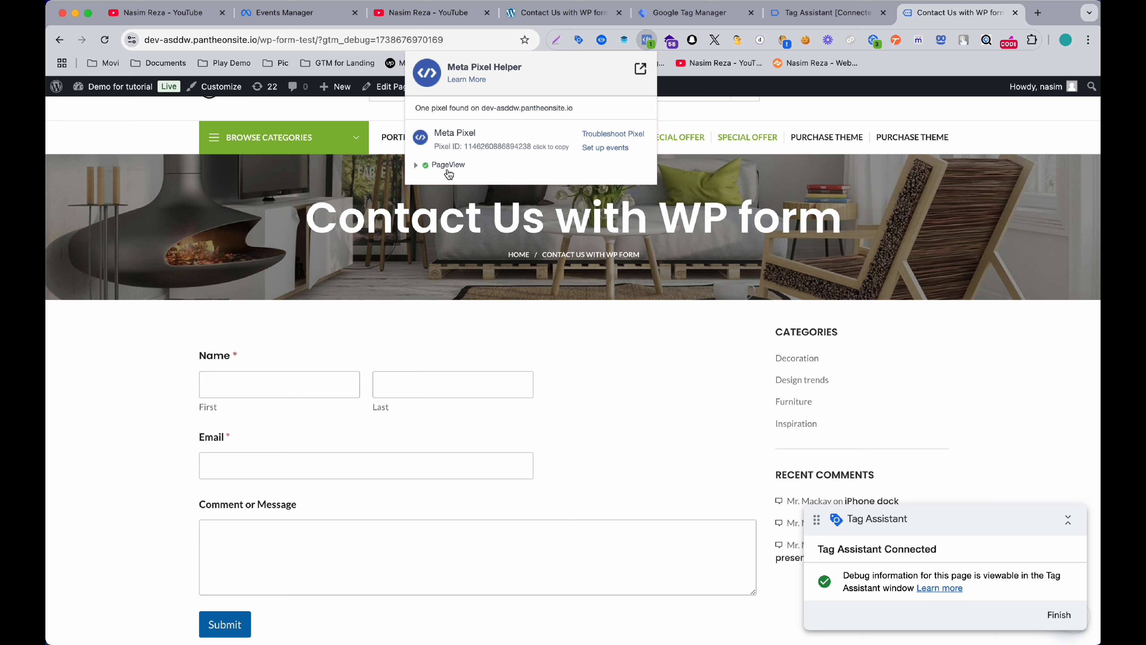
Fill in the contact form's name and email, enter "df" as the message, and submit the form.
{"action": "left_click", "coordinate": [289, 387]}
{"action": "left_click", "coordinate": [289, 386]}
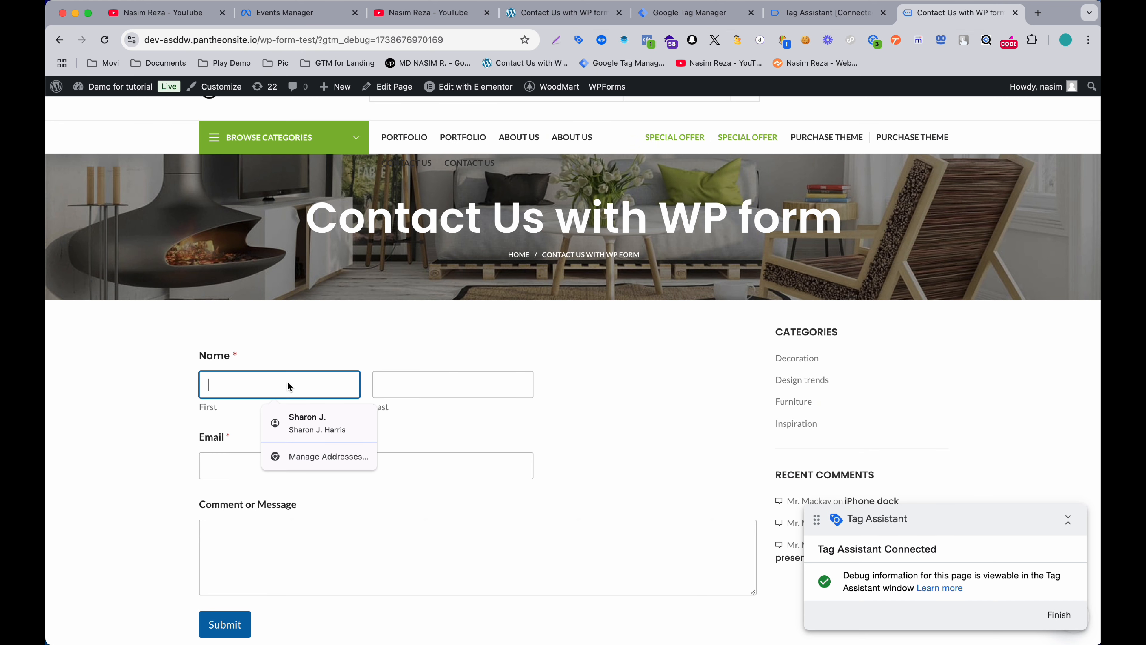
{"action": "left_click", "coordinate": [294, 422]}
{"action": "type", "text": "aron J."}
{"action": "left_click", "coordinate": [274, 530]}
{"action": "type", "text": "df"}
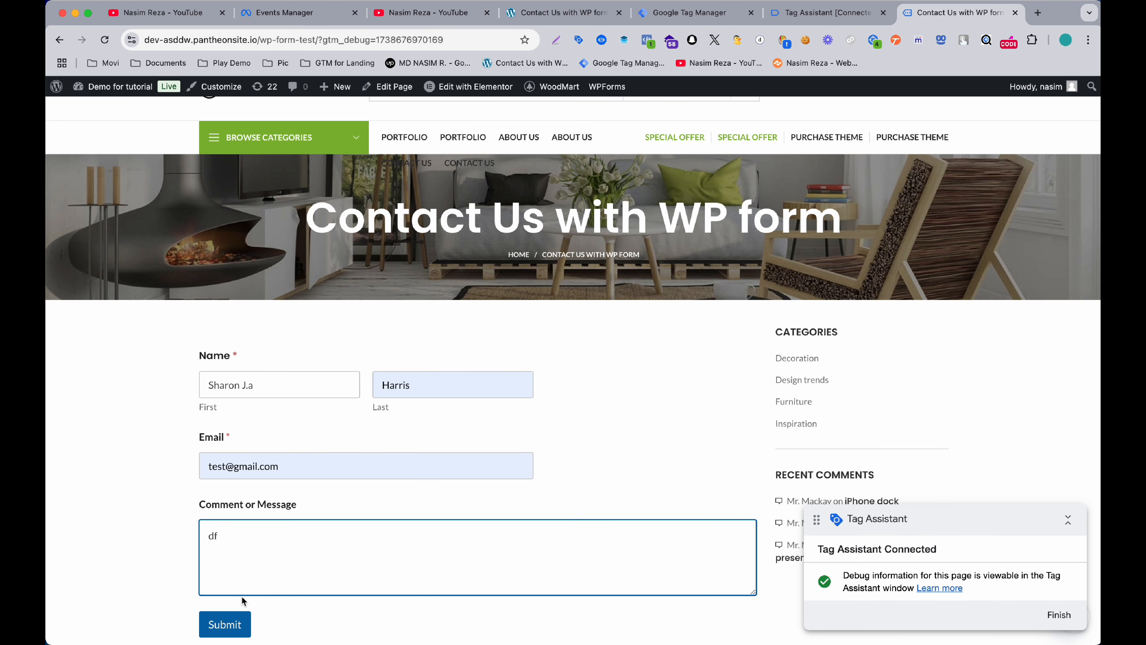
{"action": "left_click", "coordinate": [230, 623]}
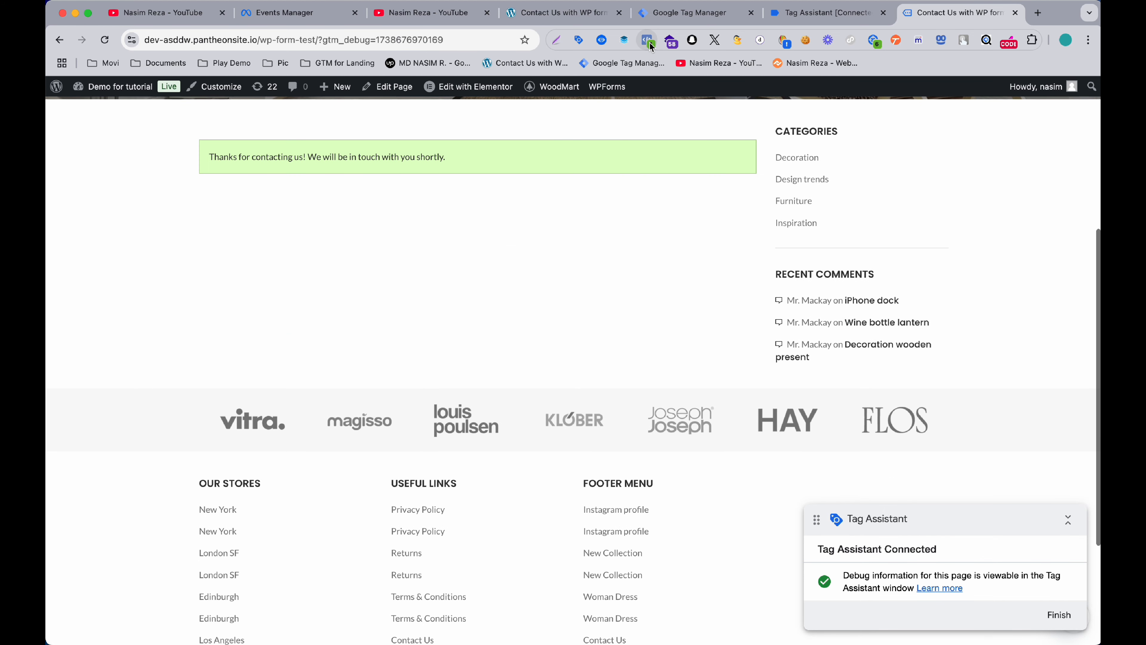
Inspect the Lead event details with Meta Pixel Helper and return to the tag list in Google Tag Manager.
{"action": "left_click", "coordinate": [648, 41]}
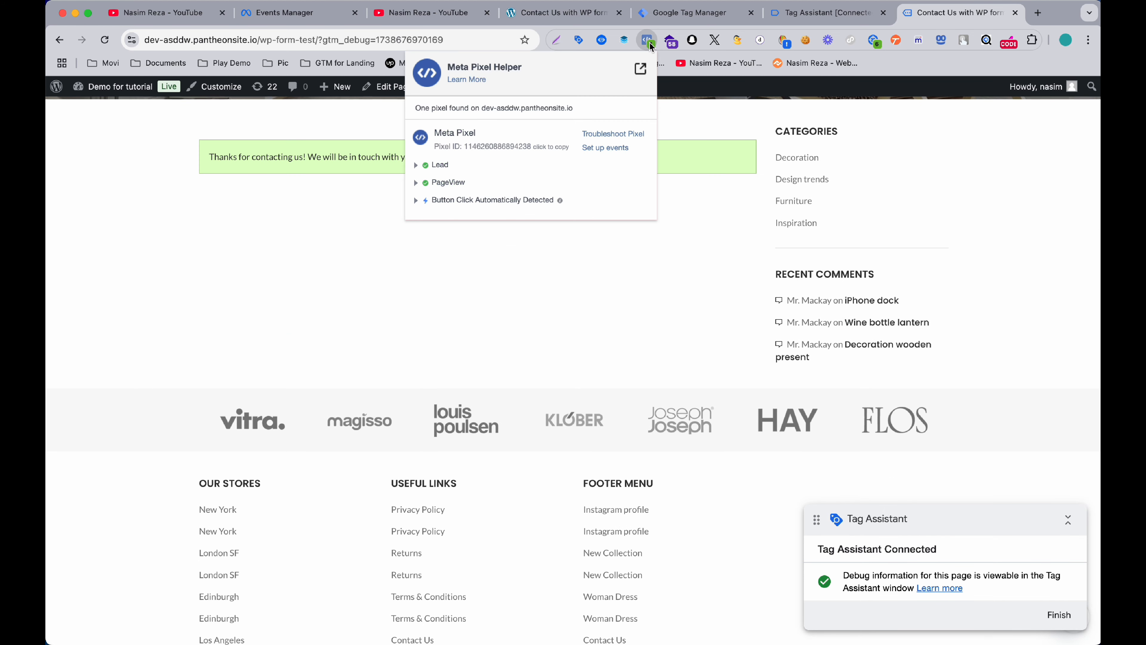
{"action": "left_click", "coordinate": [440, 167]}
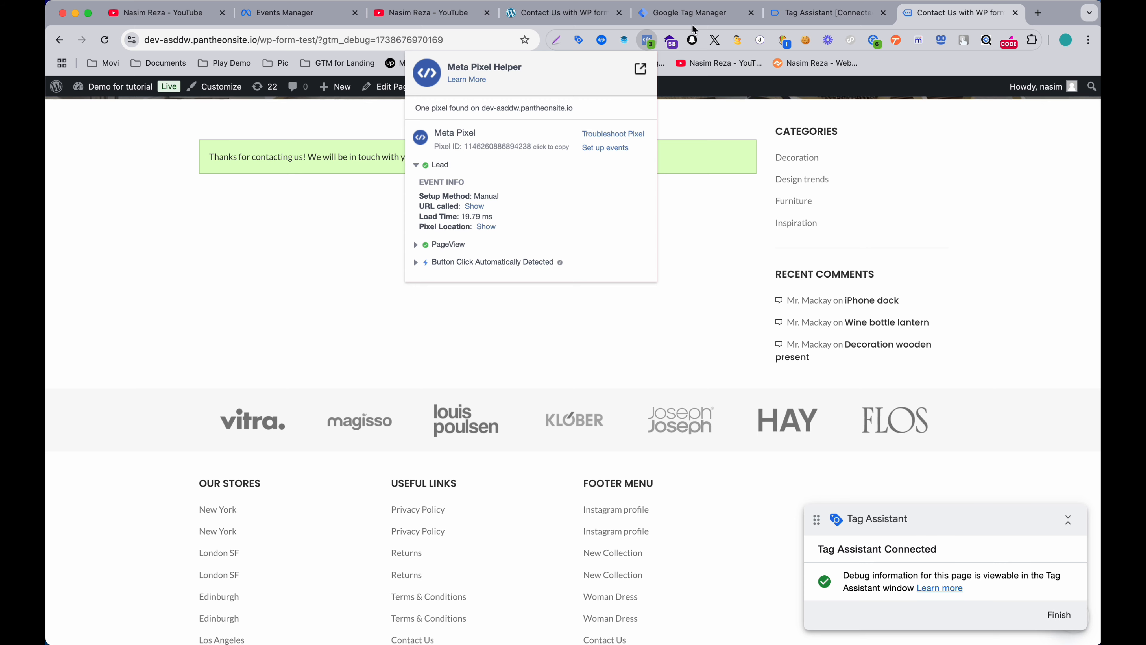
{"action": "left_click", "coordinate": [703, 13]}
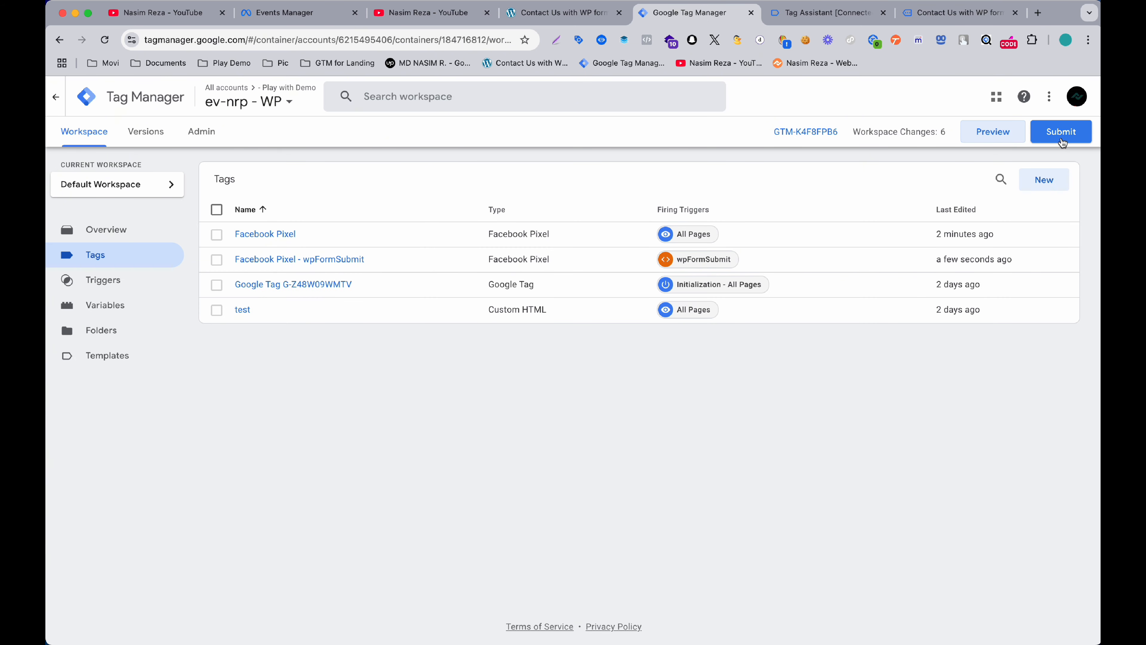